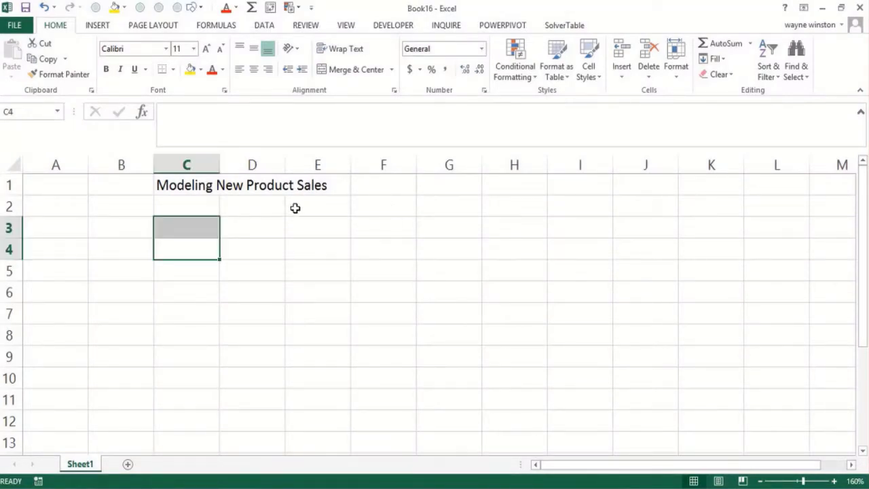
Step: Enter the heading "Product Life Cycle" in cell C2
click(270, 212)
key(Left)
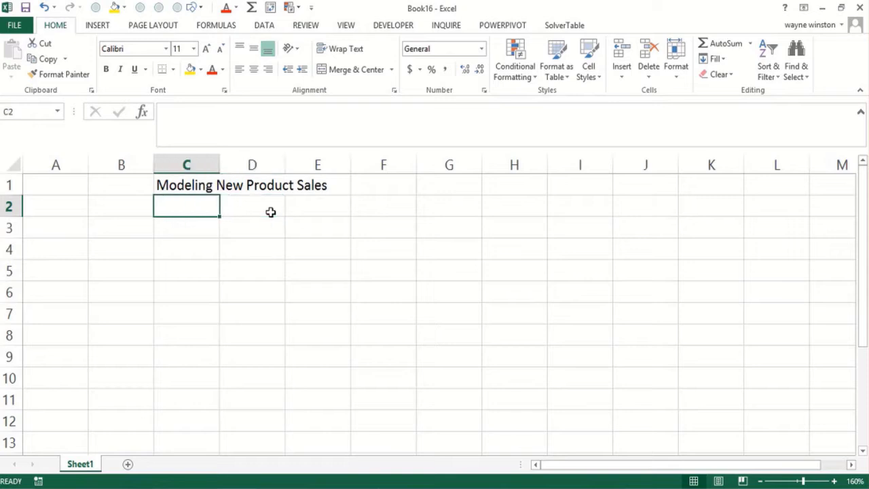
text(Product Life)
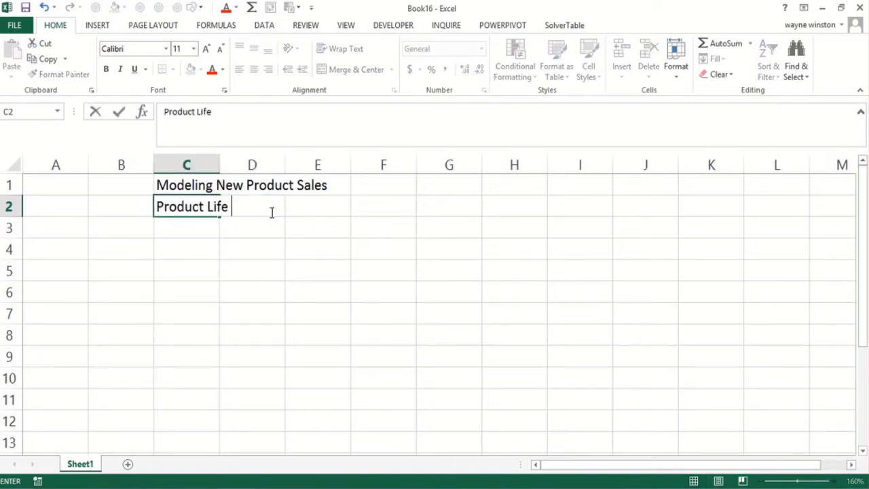
text( Cycle)
key(Return)
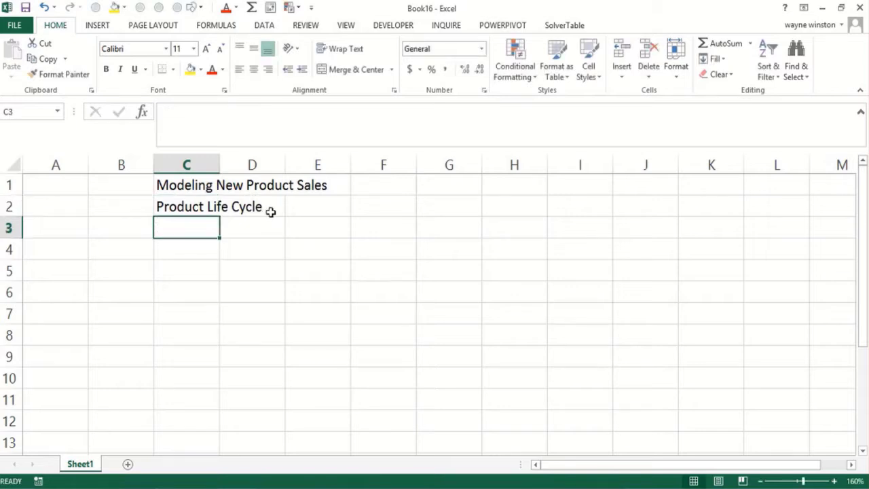
Step: Enter "Sales go up for a while then they decay for a while" in cell C3
text(Sales go)
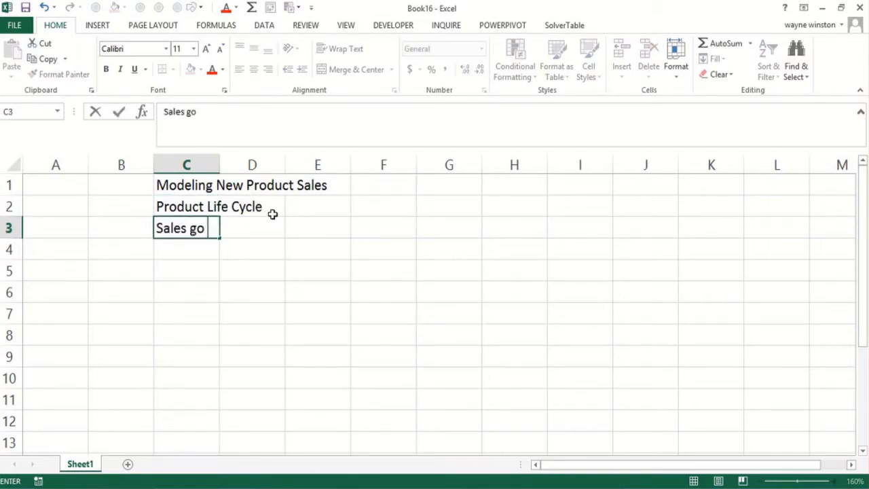
text( up for a )
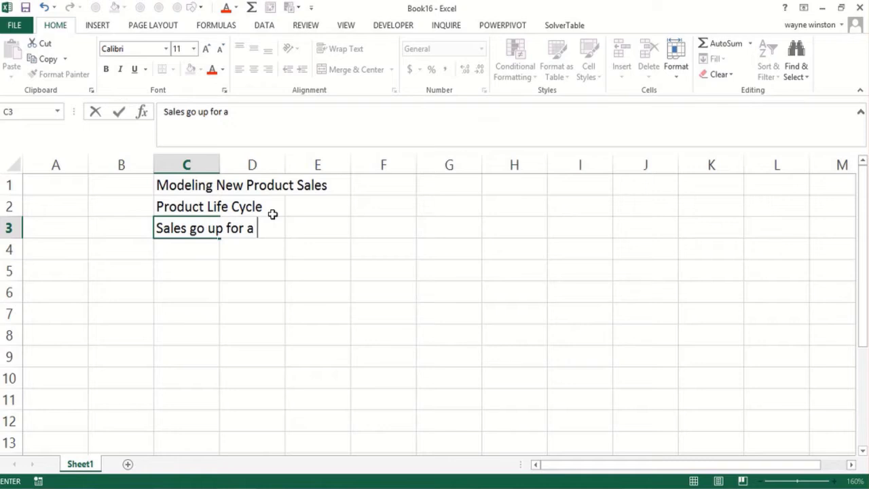
text(wi)
key(BackSpace)
text(hile then )
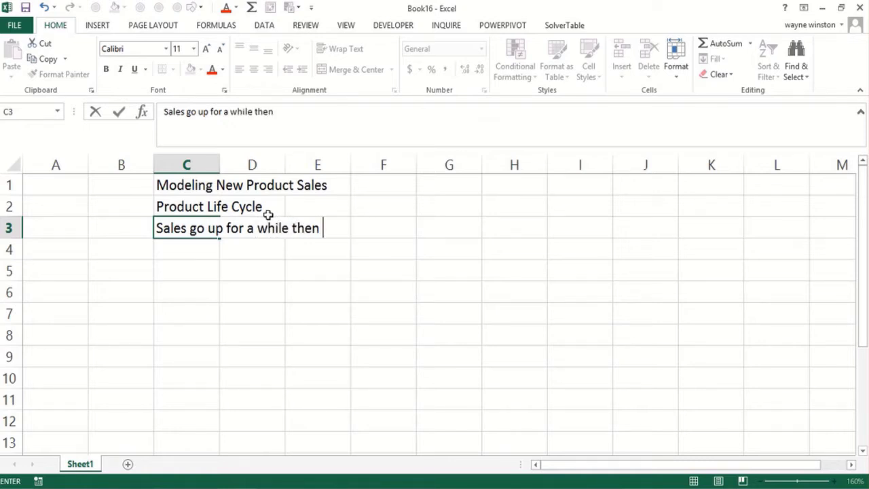
text(they decay for )
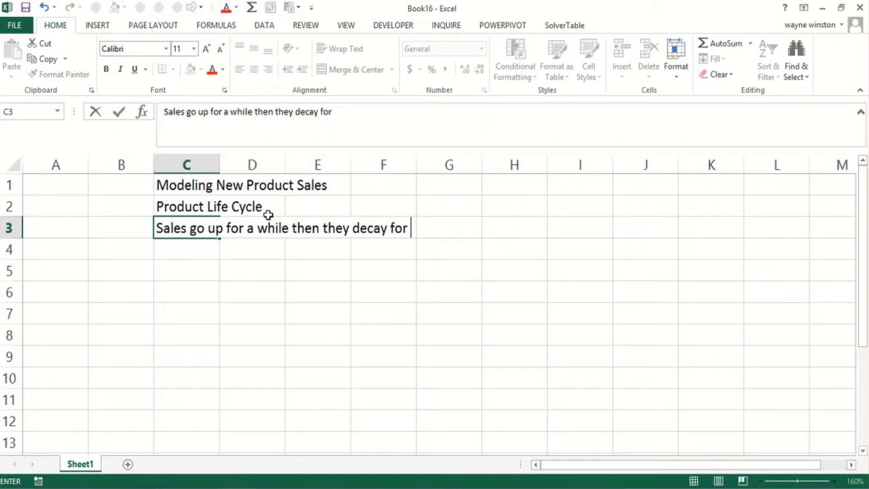
text(a while)
key(ctrl+Return)
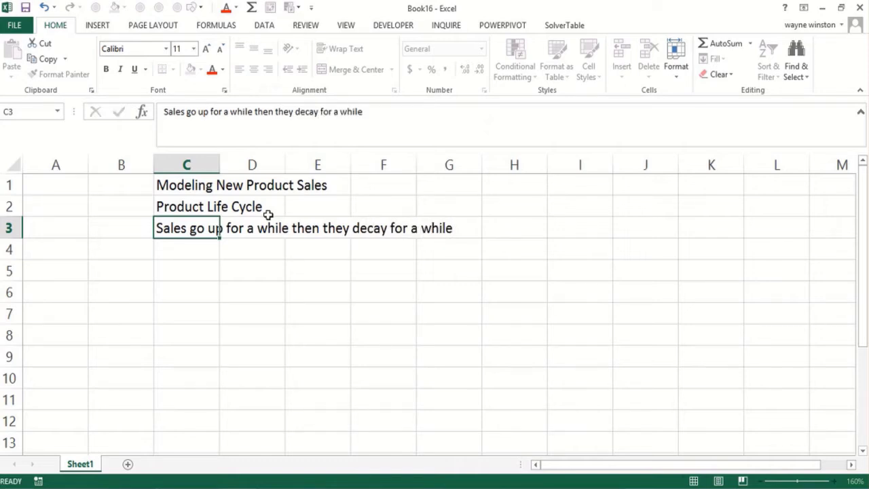
Step: Enter "Technology Industry" in cell C4 and "Drug Industry" in cell C5
key(Down)
text(Tech)
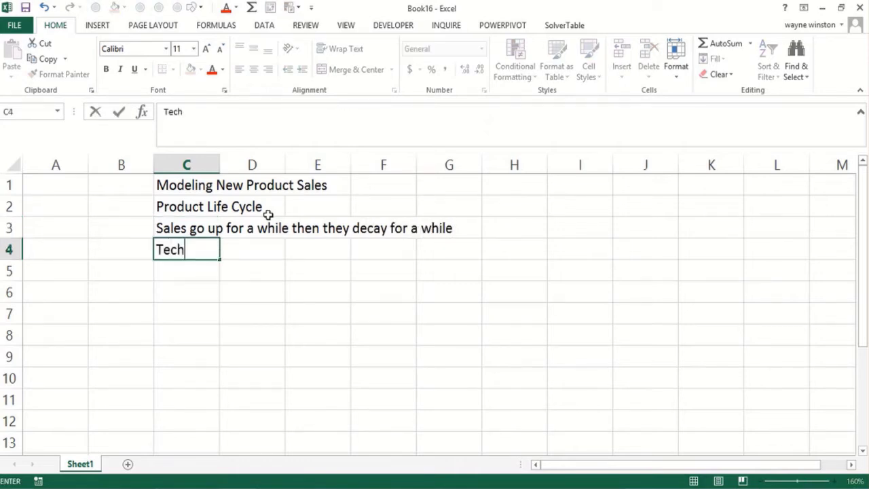
text(nology )
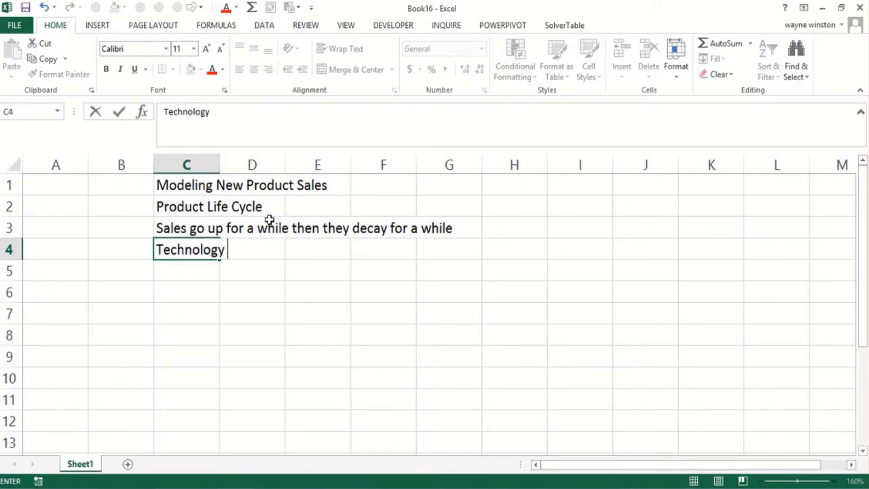
text(Industry)
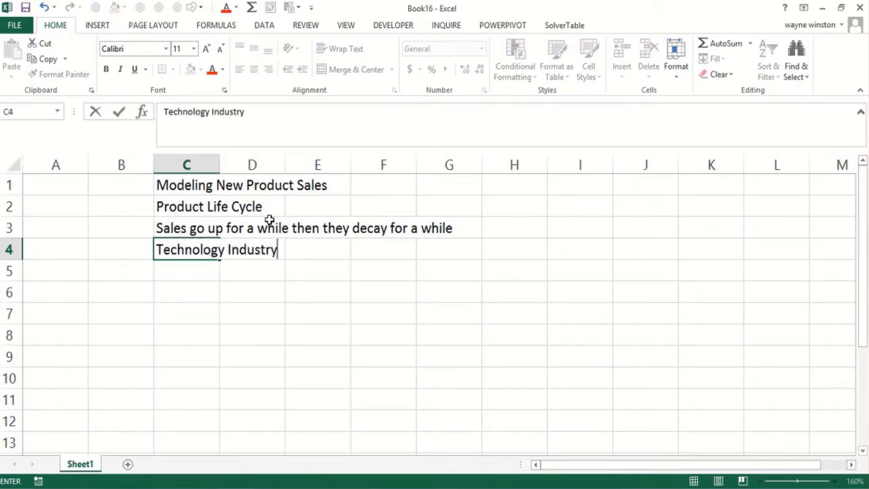
key(Return)
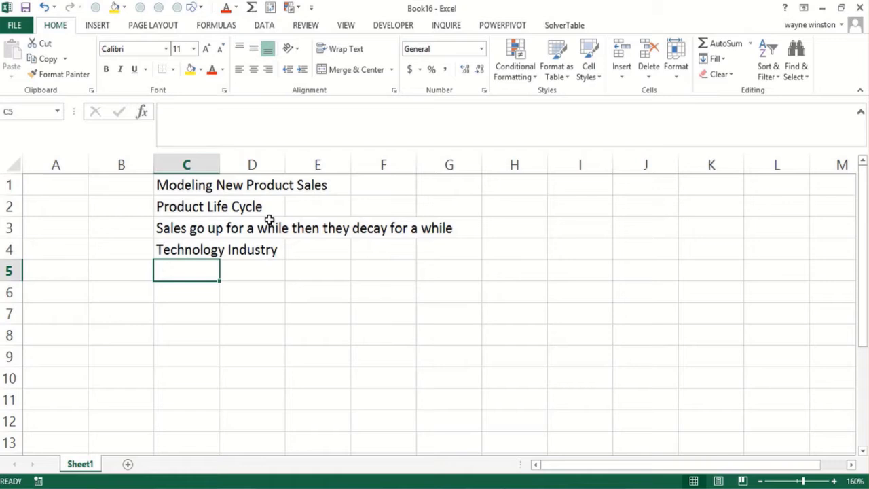
text(Drug)
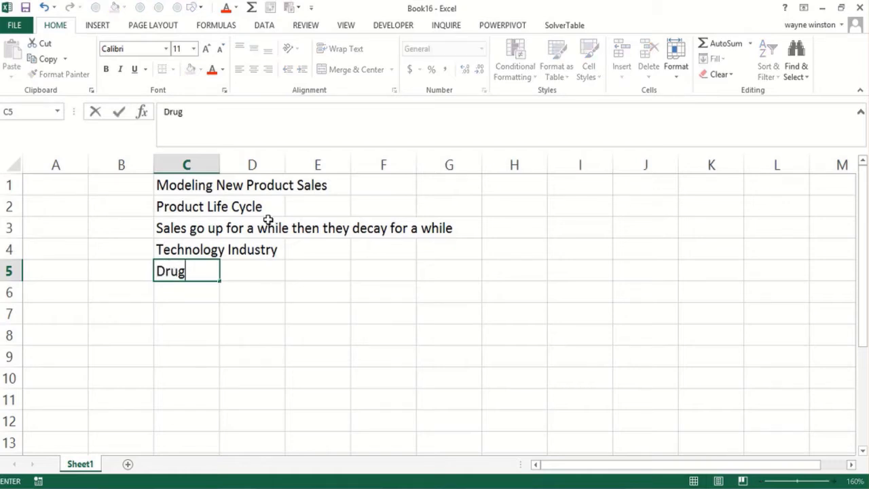
text( Industry)
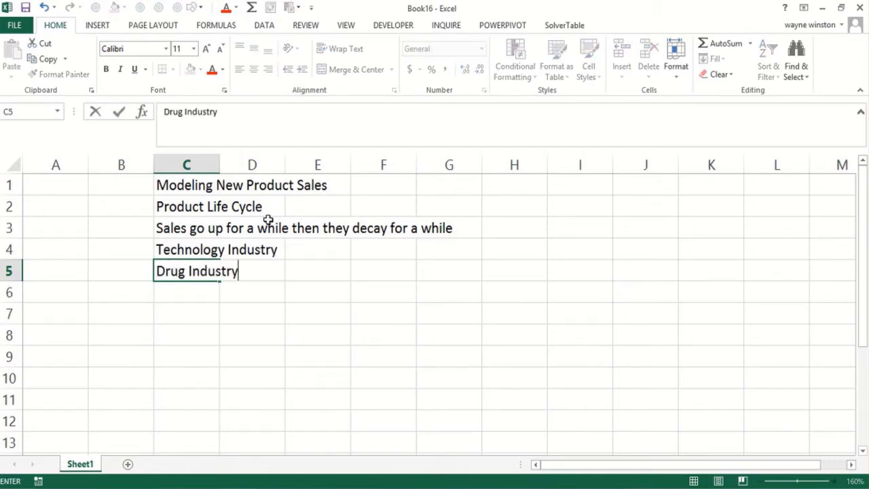
key(Return)
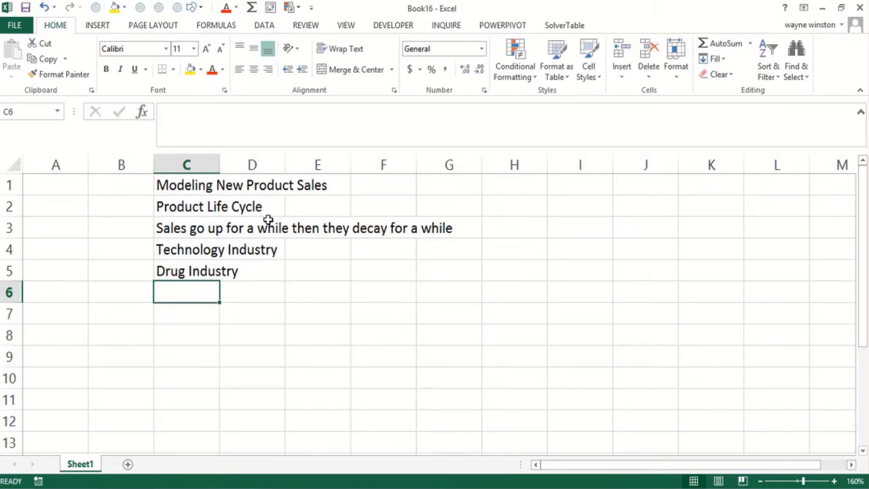
Step: Enter the label "year1sales" in cell B7 and its value 10000 in C7
key(Down)
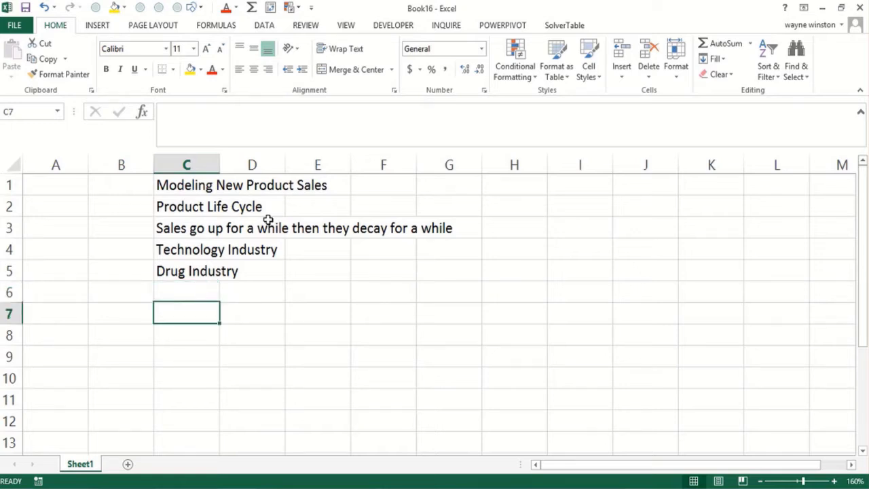
key(Left)
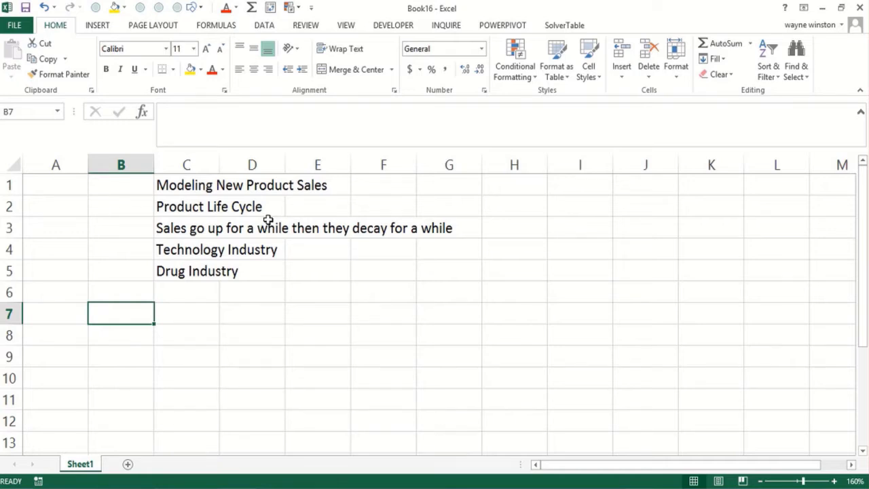
text(year)
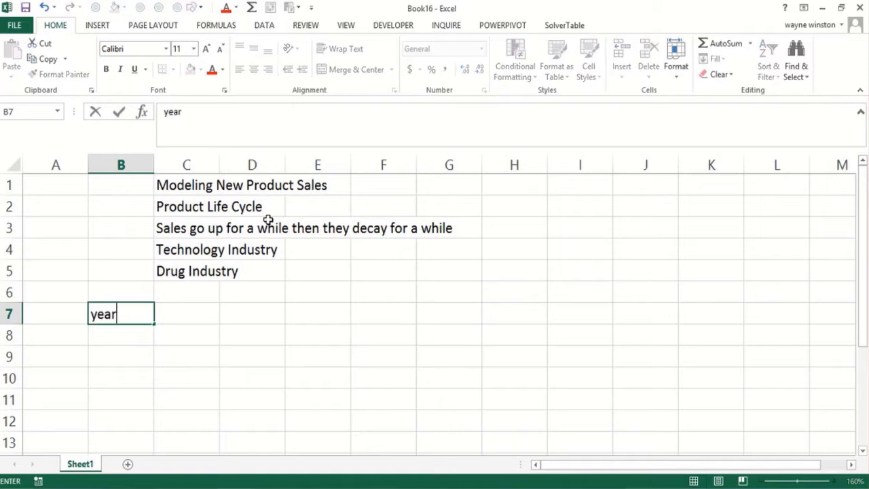
text(1sales)
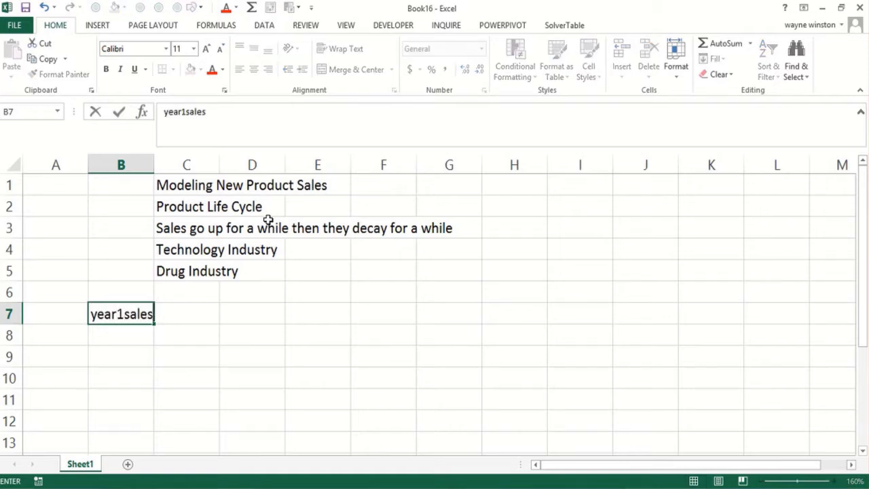
key(Tab)
text(0000)
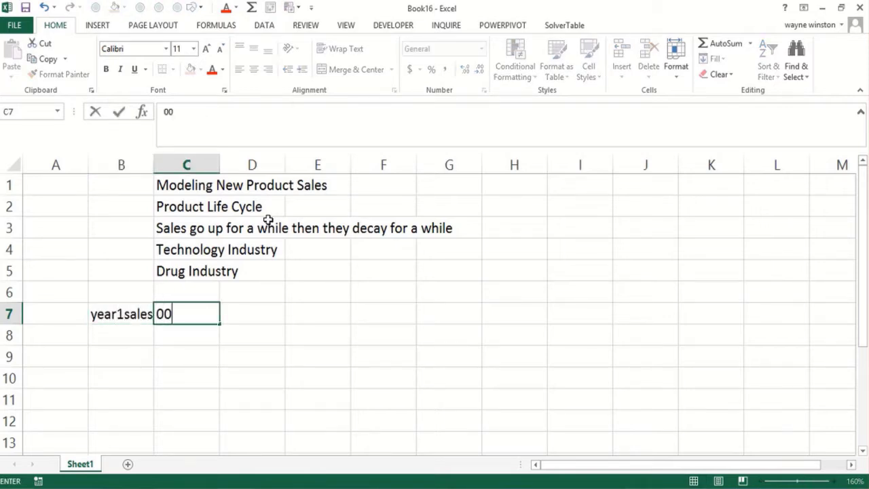
key(BackSpace)
key(BackSpace)
key(BackSpace)
key(BackSpace)
text(10000)
key(Return)
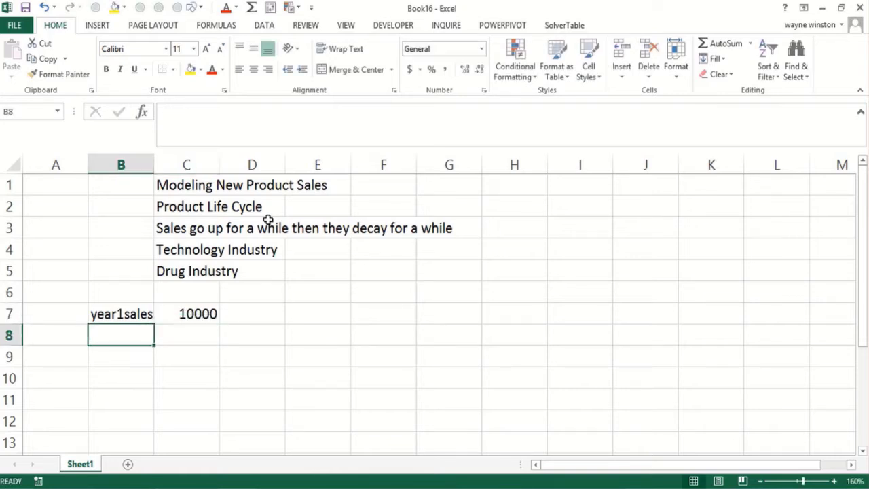
Step: Enter the label "yearsofincrease" in cell B8 and widen column B to fit it
text(yearsof)
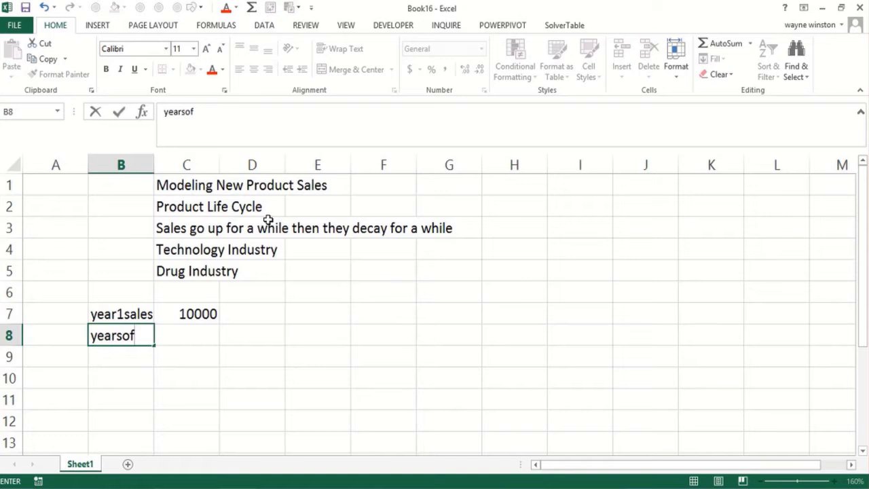
text(increase)
key(Return)
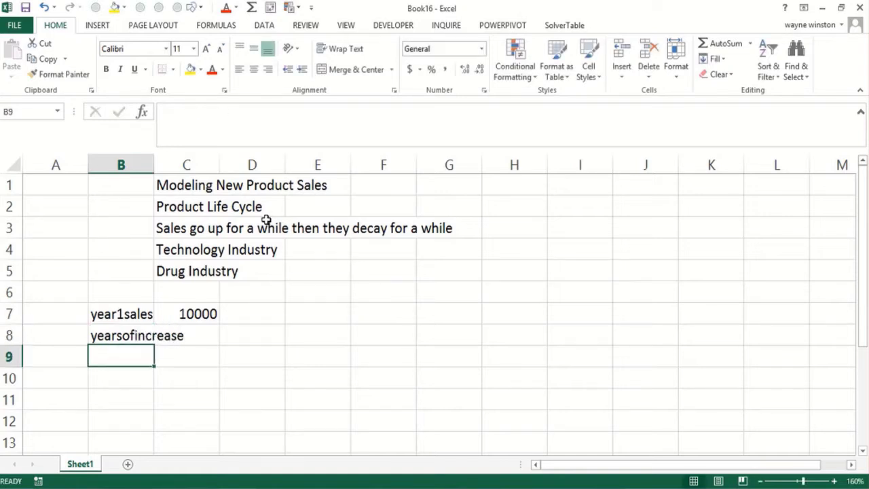
drag(154, 165, 198, 164)
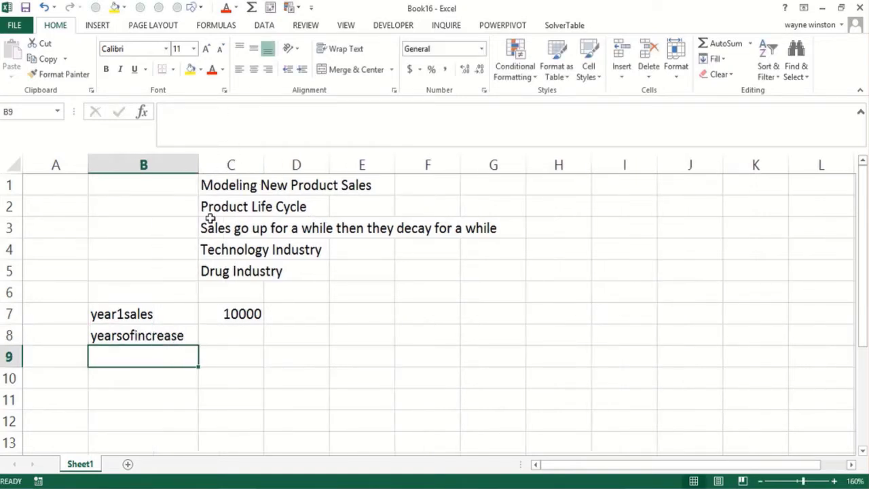
Step: Set the years of increase to 3 in cell C8
click(251, 339)
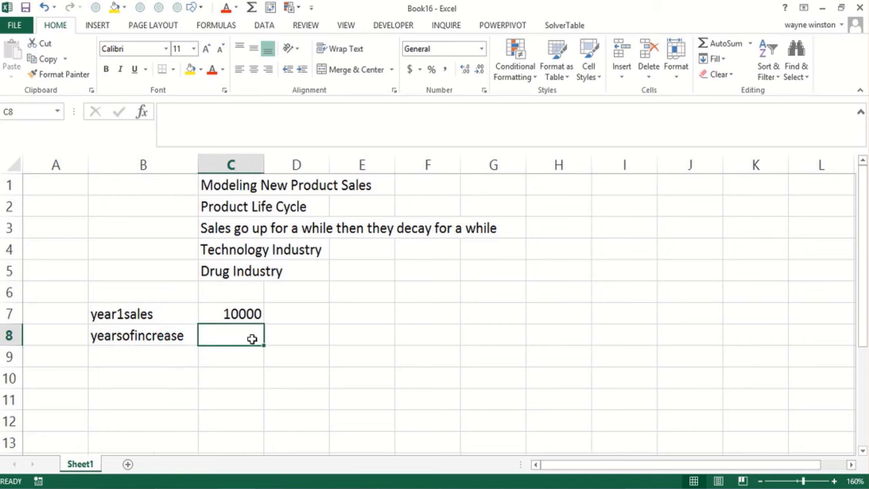
text(3)
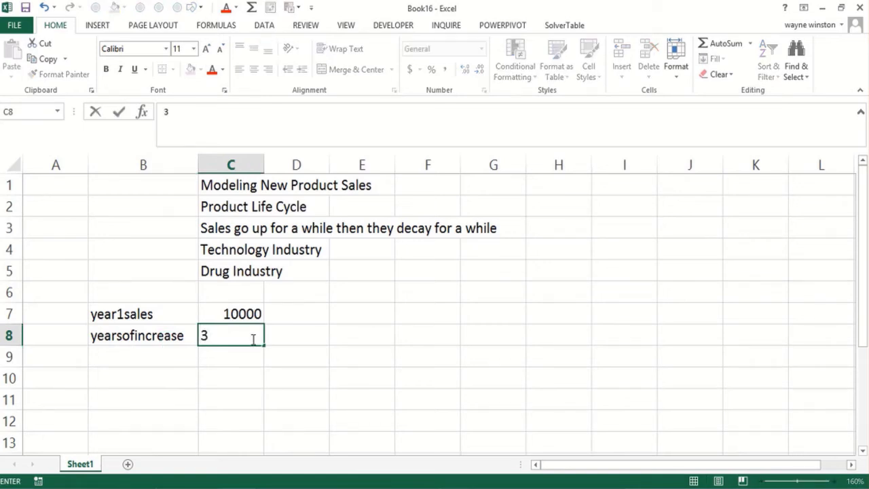
key(Return)
Step: Enter the label "yearsofdecrease" in cell B9 and its value 7 in C9
key(Left)
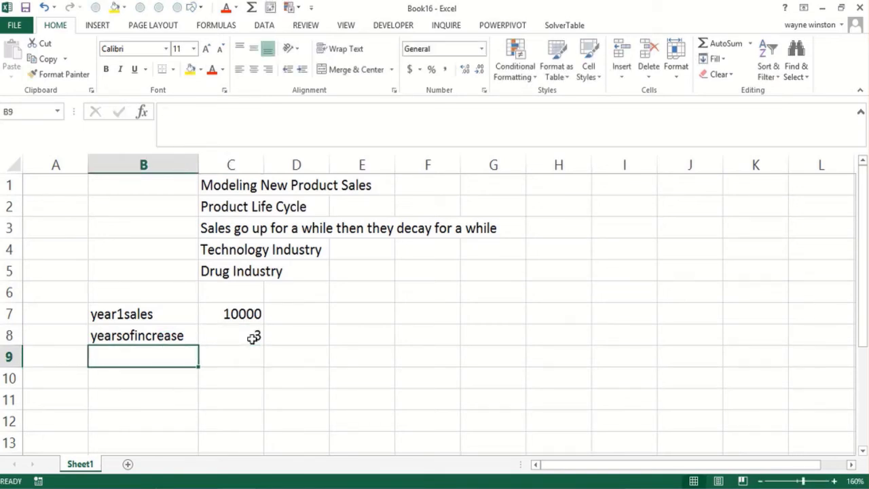
text(yearsofde)
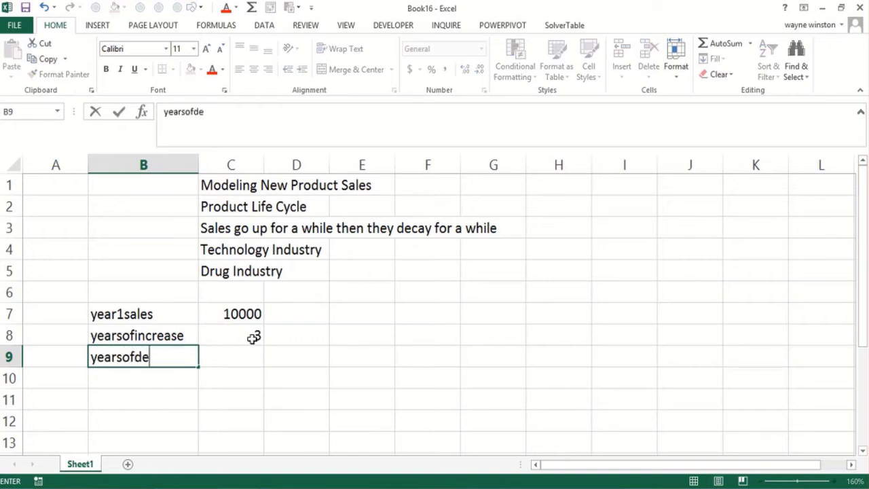
text(xrease)
key(BackSpace)
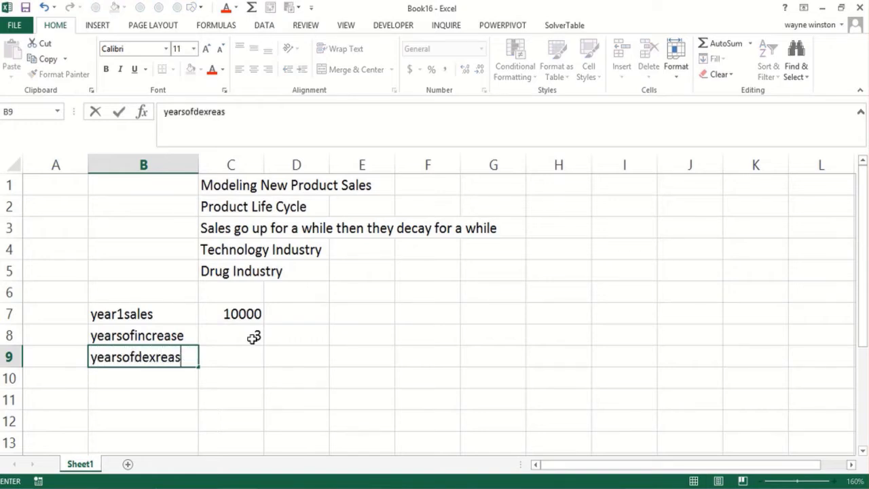
key(BackSpace)
key(BackSpace)
key(BackSpace)
key(BackSpace)
key(BackSpace)
text(crease)
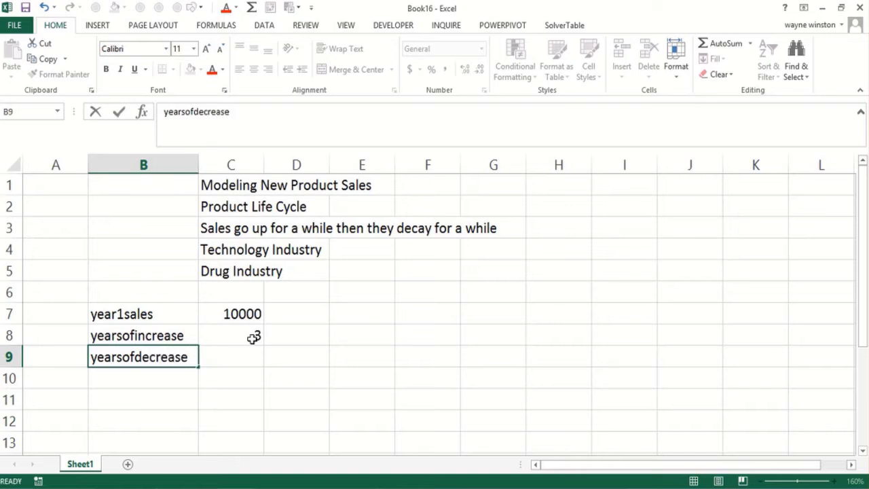
key(Tab)
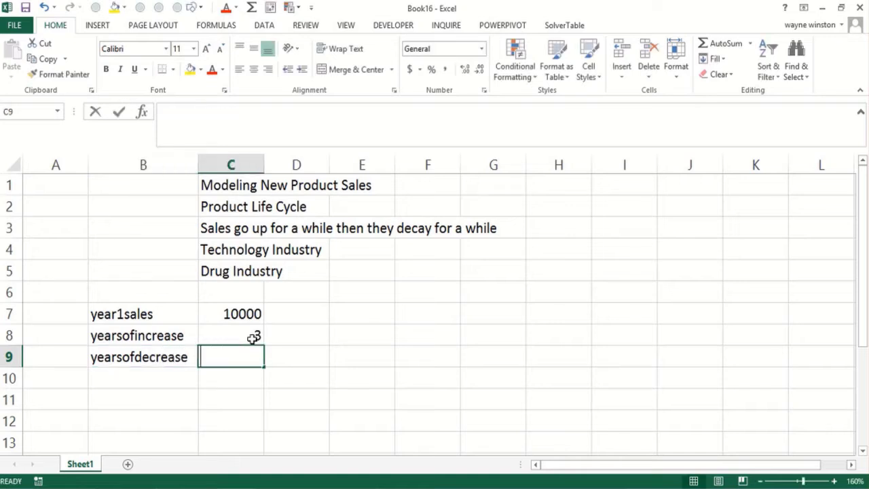
text(7)
key(Return)
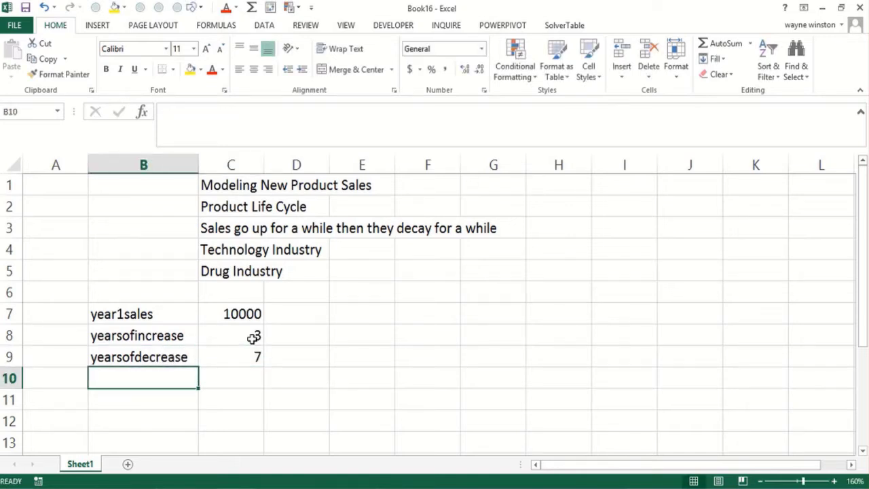
Step: Enter the label "totalyearsofsales" in cell B10
text(total)
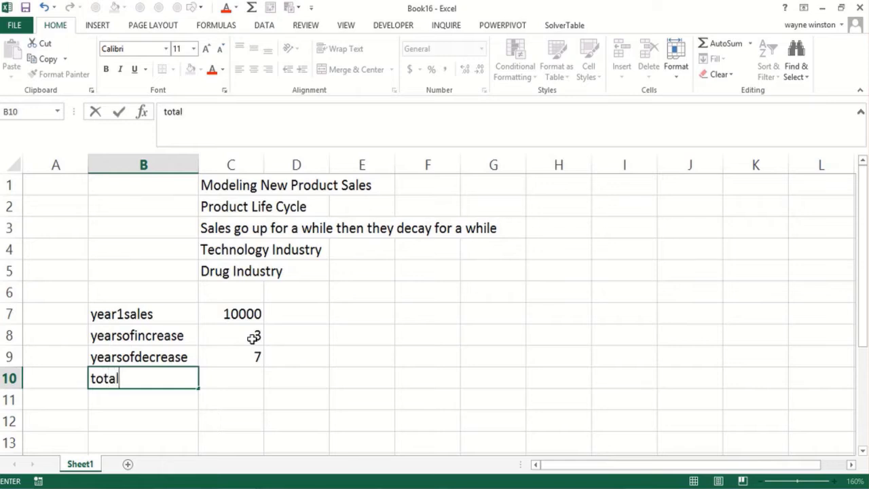
text(yearsofsale)
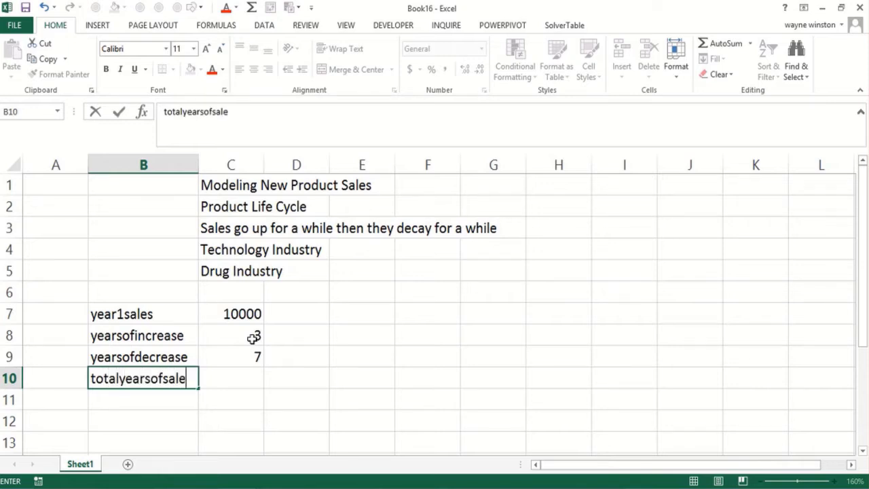
text(s)
key(Return)
click(252, 337)
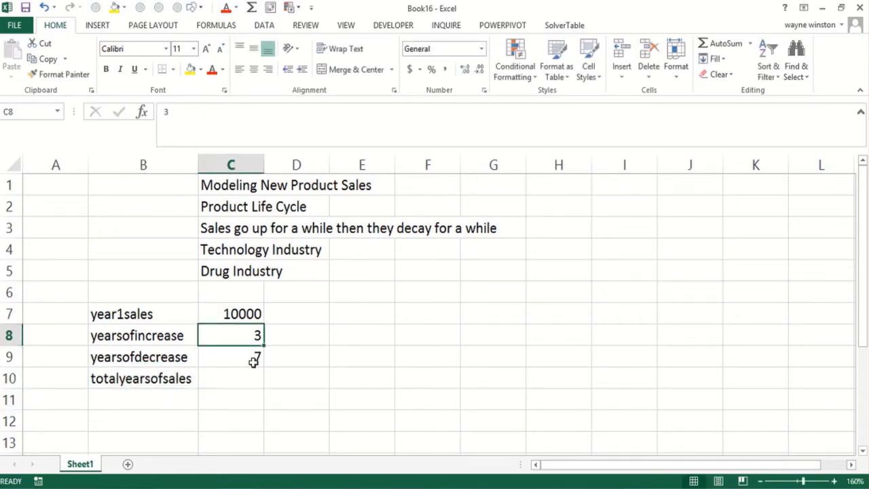
click(252, 380)
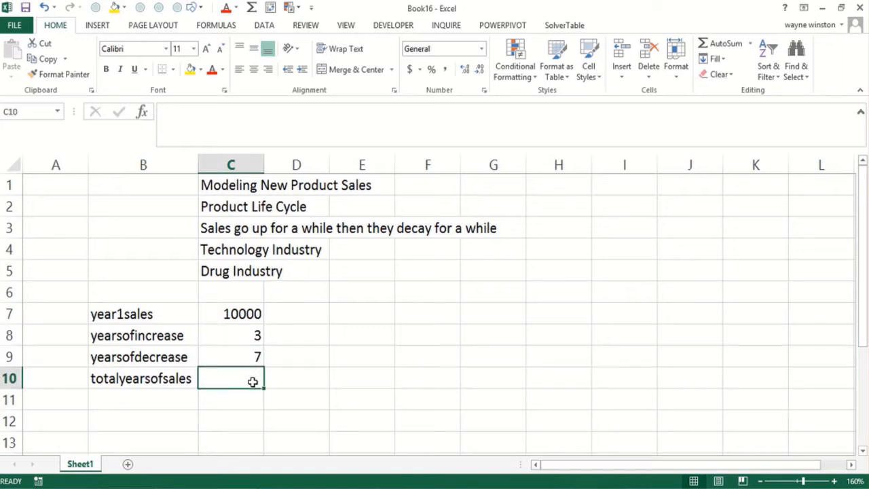
text(=)
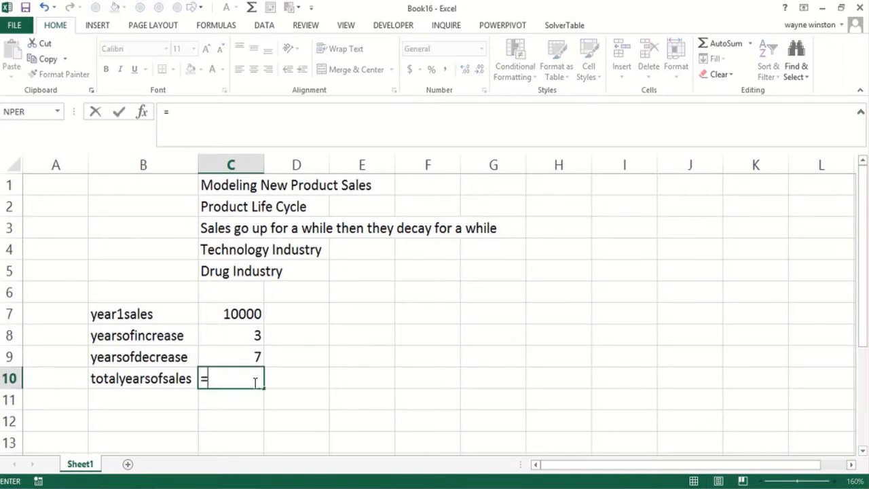
key(Escape)
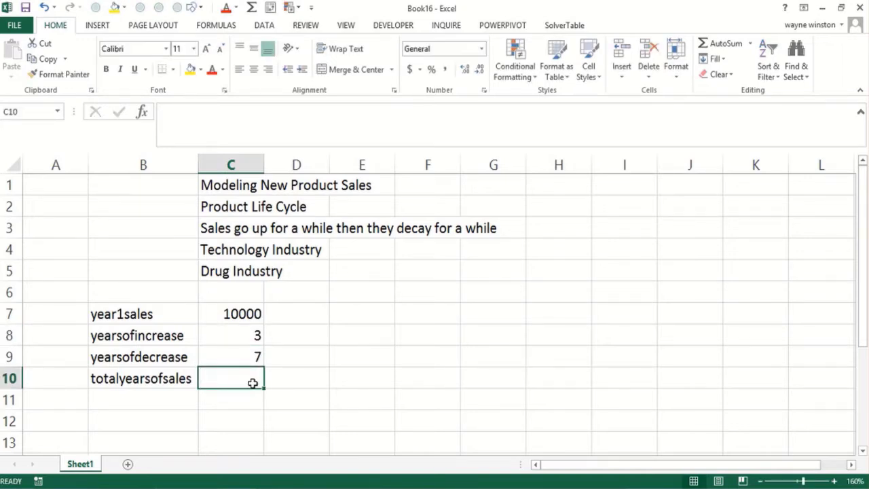
Step: Enter the label "annualgrowthrate" in cell B11 and its value .08 in C11
click(174, 392)
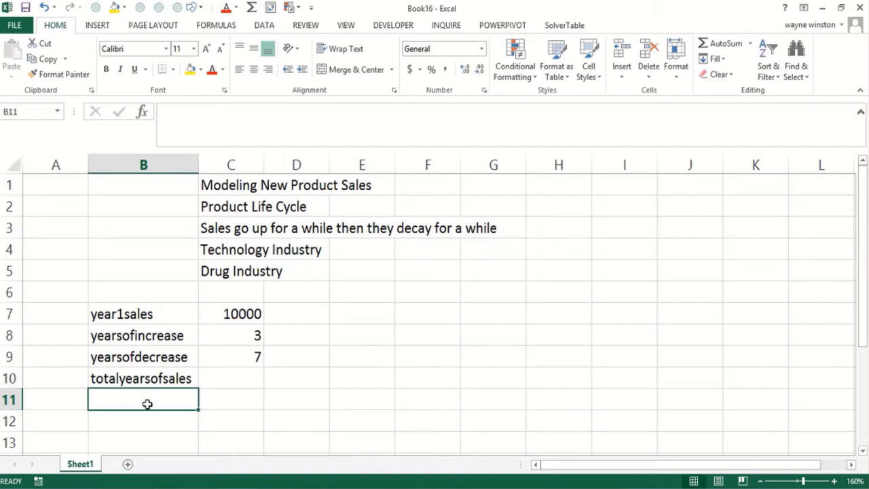
text(ann)
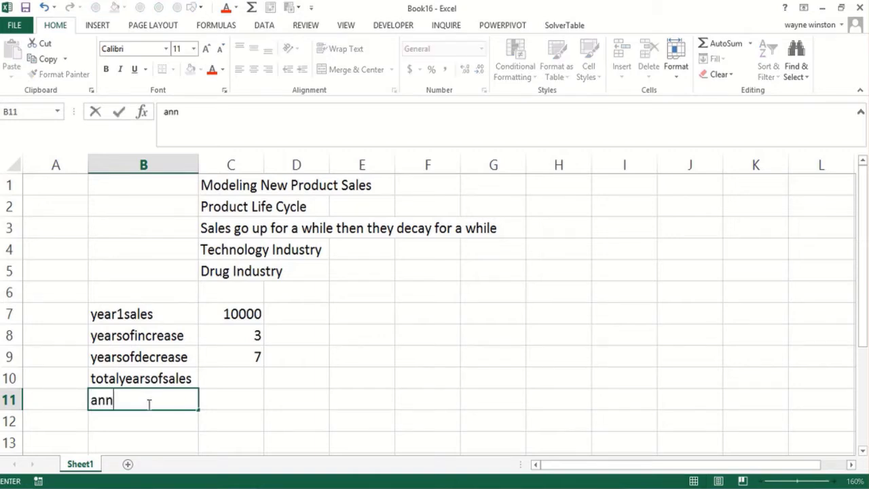
text(ualgrowthe)
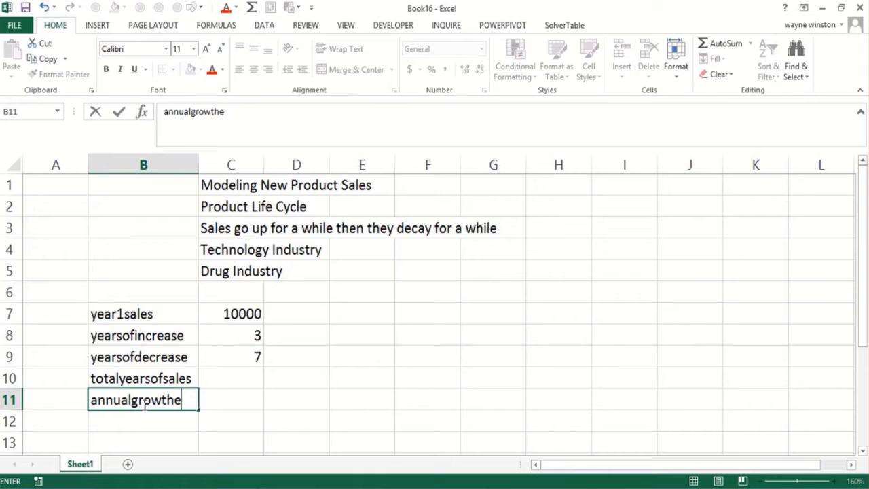
key(BackSpace)
text(rate)
key(Tab)
text(.)
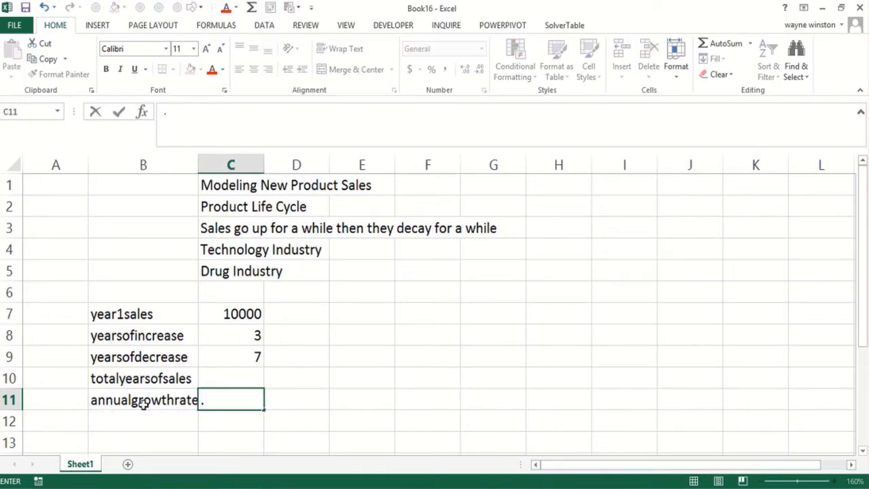
text(08)
key(Return)
Step: Enter the label "annualdecayrate" in cell B12 and its value .14 in C12
key(Left)
text(annual)
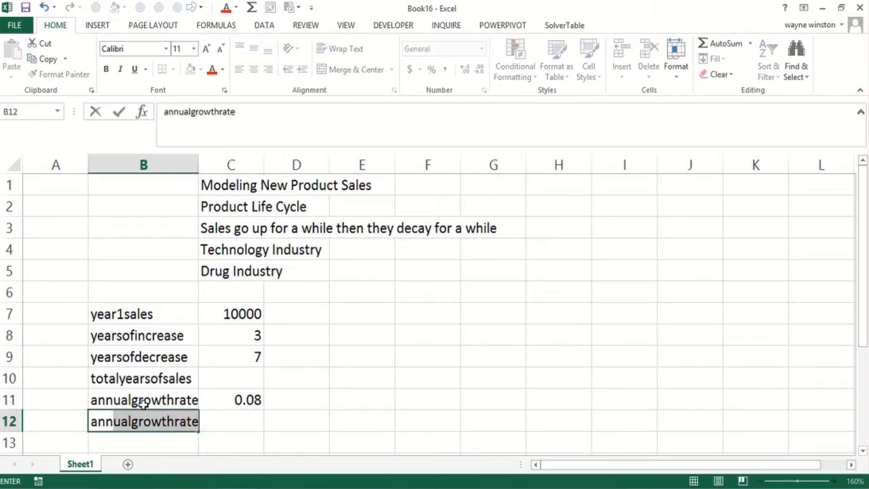
text(decay r)
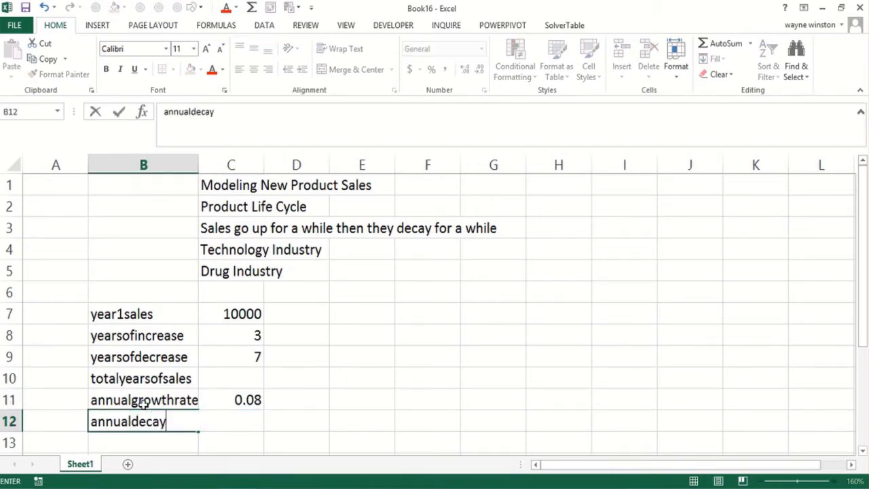
key(BackSpace)
key(BackSpace)
text(rate)
key(Tab)
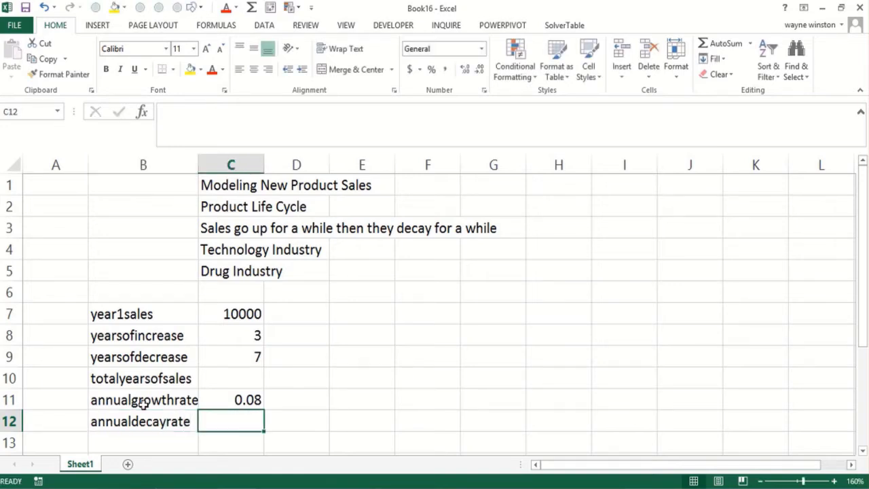
text(.14)
key(Return)
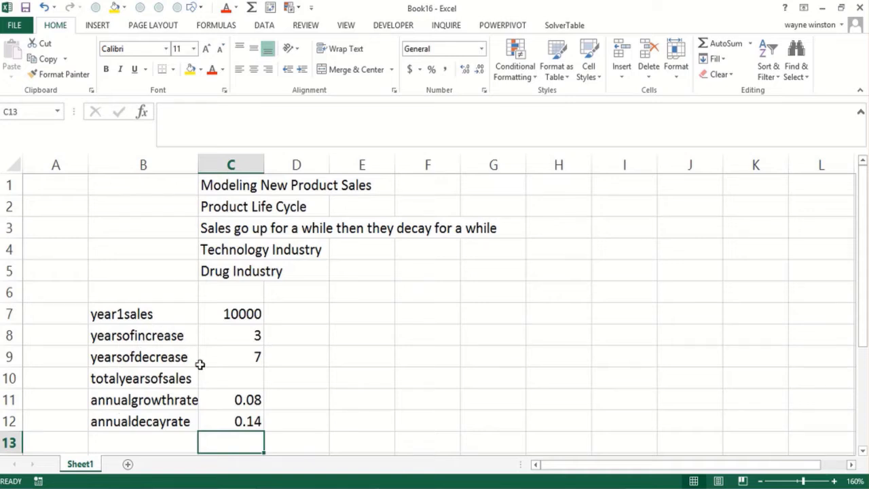
Step: Create range names for the input values in B7:C12 from the labels in the left column
drag(167, 314, 244, 418)
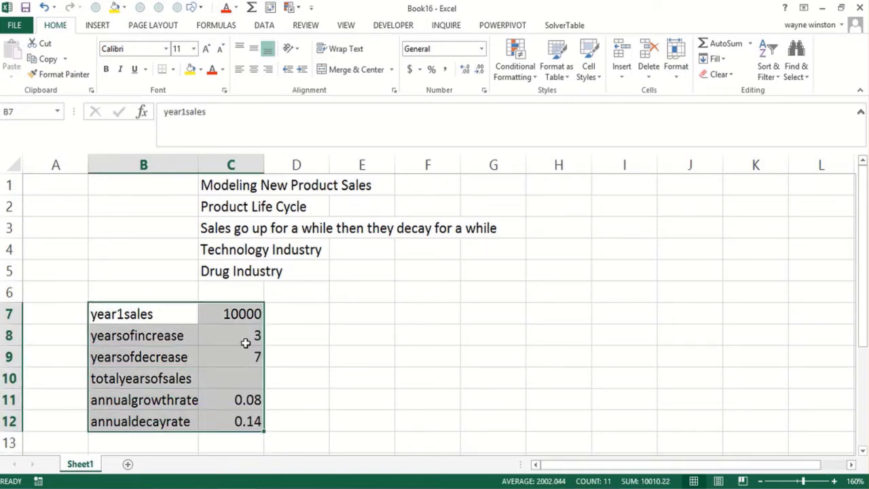
click(219, 28)
click(427, 74)
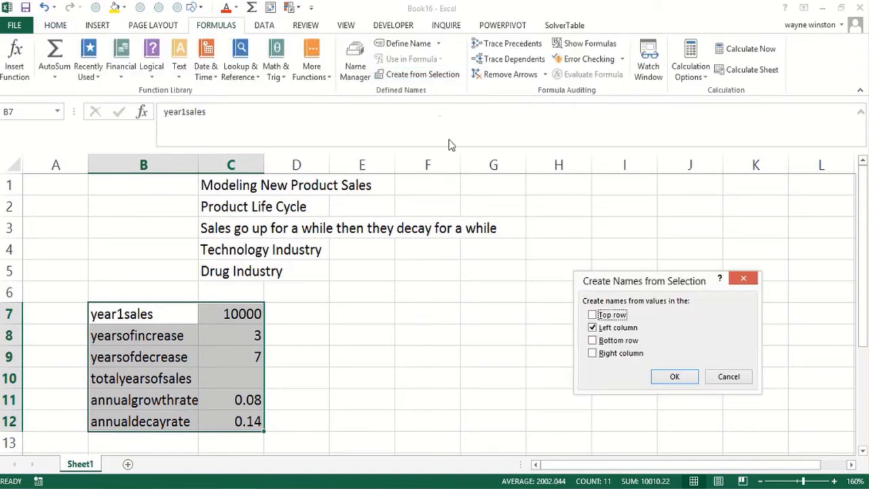
click(674, 376)
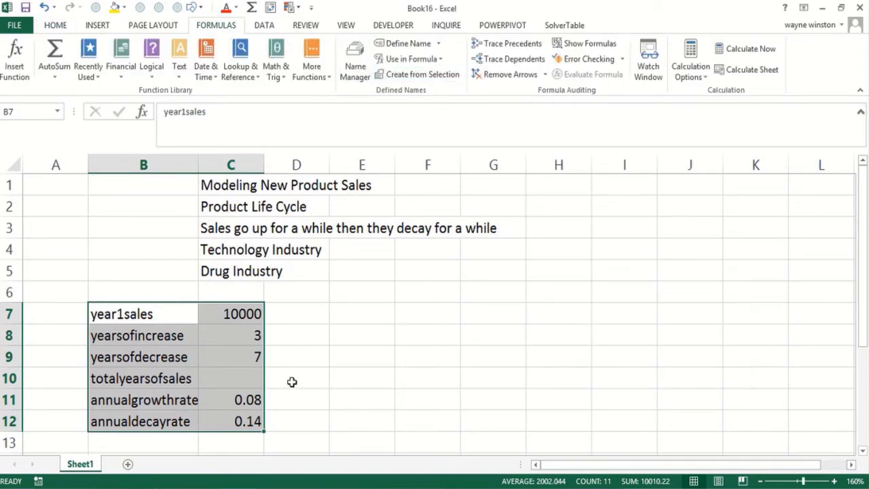
Step: Calculate the total years of sales in cell C10 with the formula =1+yearsofincrease+yearsofdecrease
click(240, 378)
text(=1)
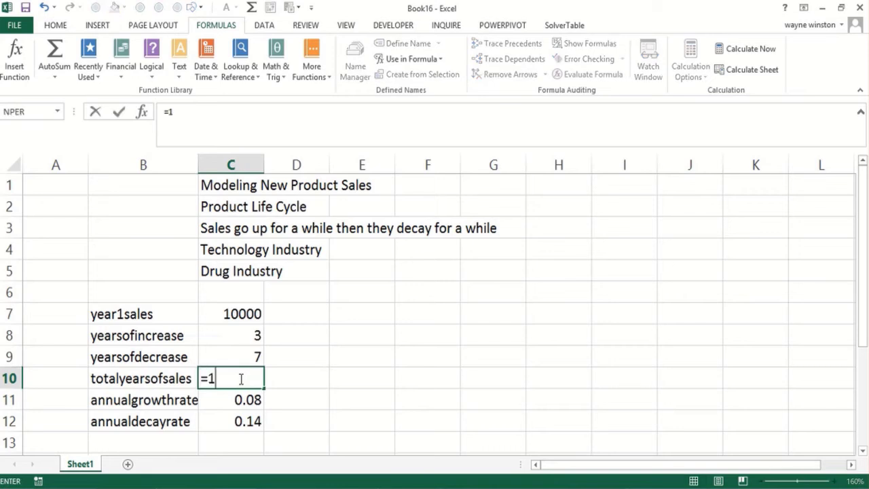
text(+)
click(247, 338)
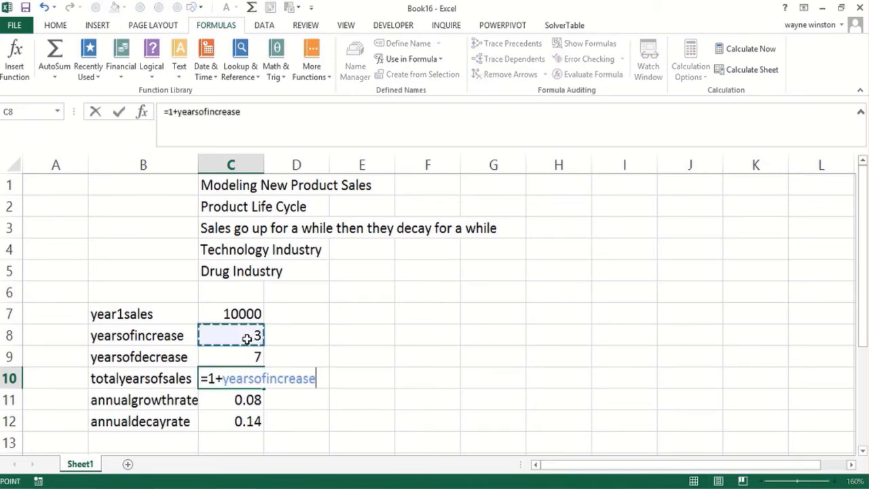
text(+)
click(242, 353)
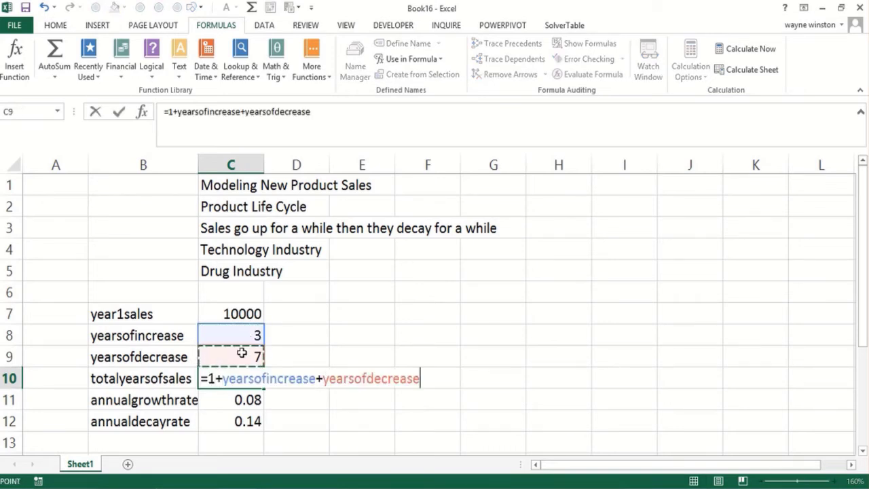
key(Return)
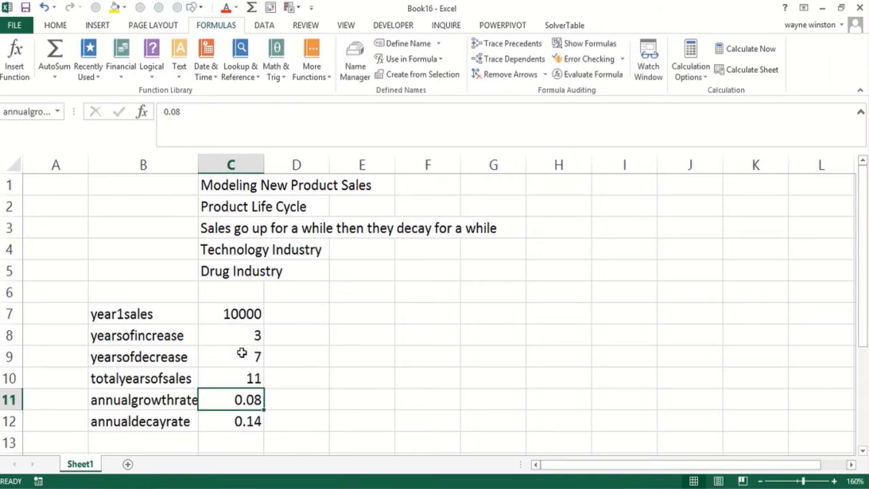
Step: Fill the assumption values in C7:C12 with yellow
drag(232, 310, 247, 423)
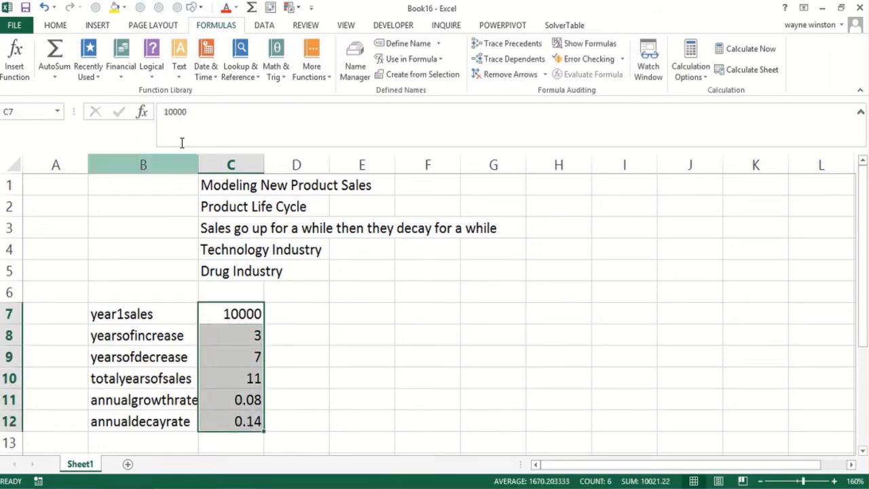
click(115, 8)
click(318, 400)
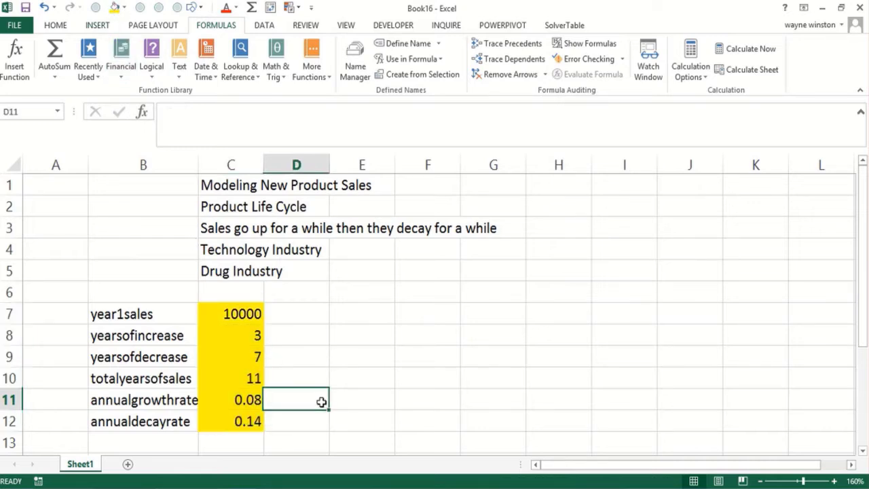
Step: Enter the column headings "Year" in cell E6 and "Unit Sales" in cell F6
key(Up)
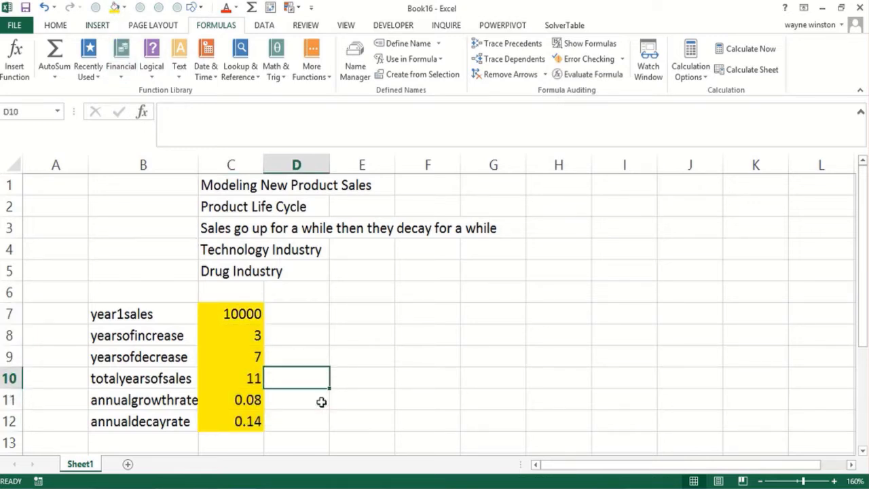
key(Left)
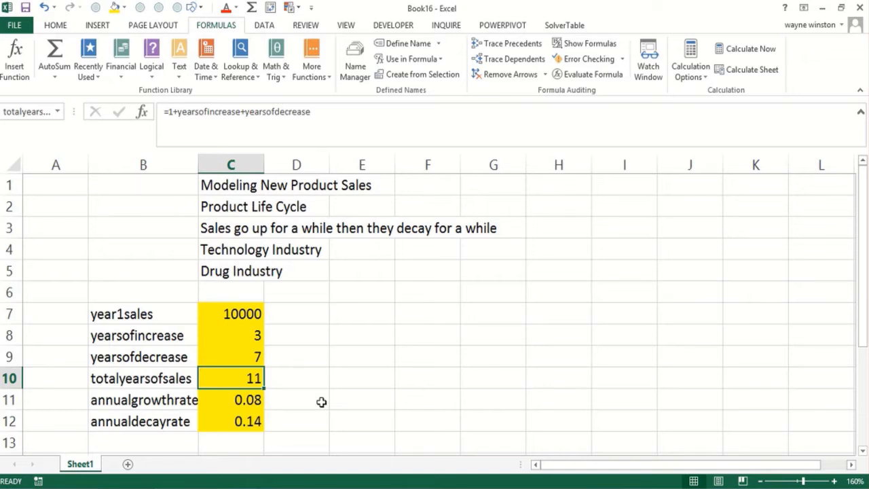
key(Down)
key(Down)
key(Down)
key(Down)
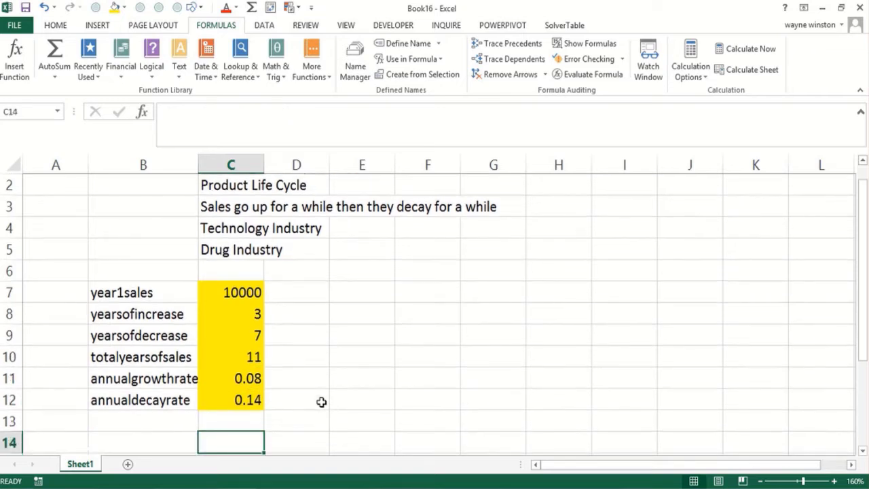
key(Right)
key(Right)
key(Up)
key(Up)
key(Up)
key(Up)
key(Up)
key(Up)
key(Up)
key(Up)
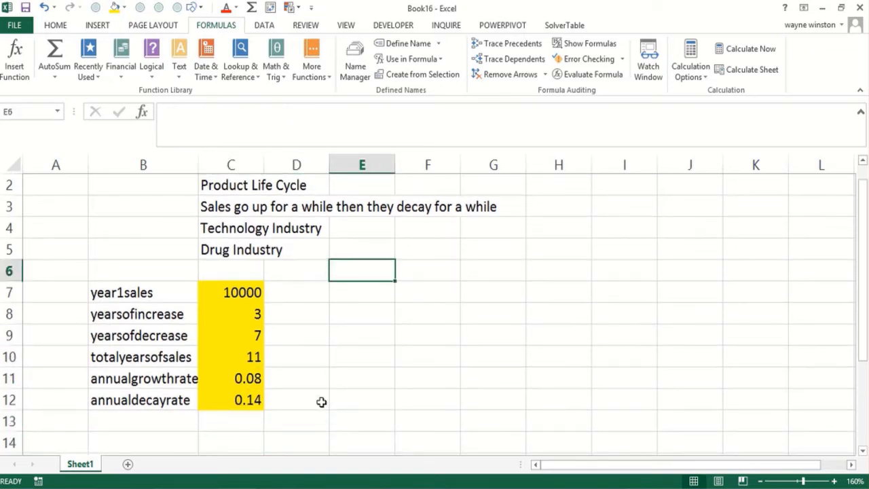
text(Year)
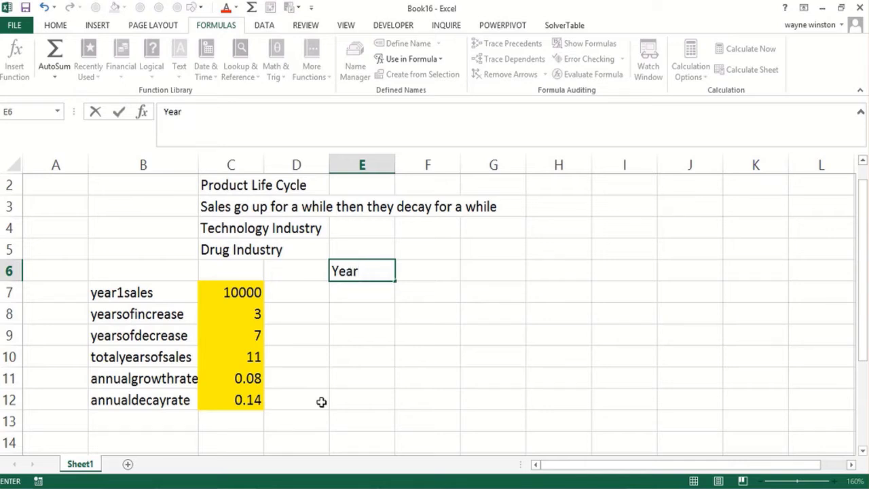
key(Tab)
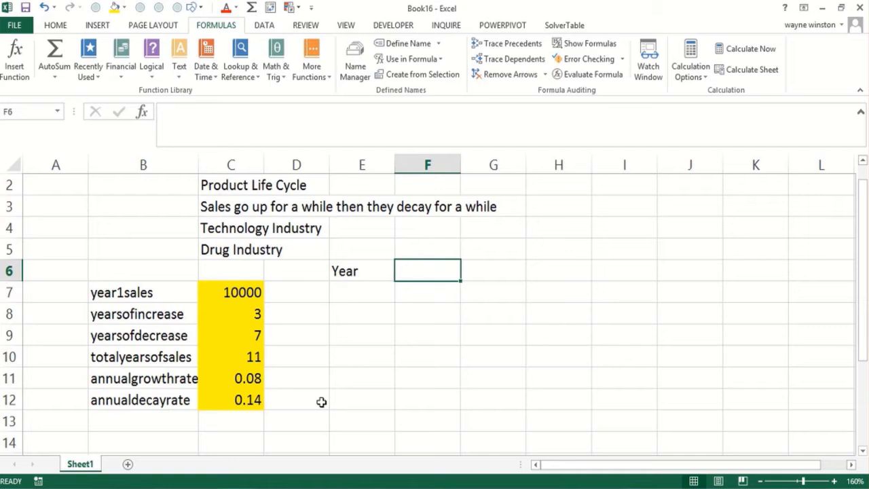
text(Unit S)
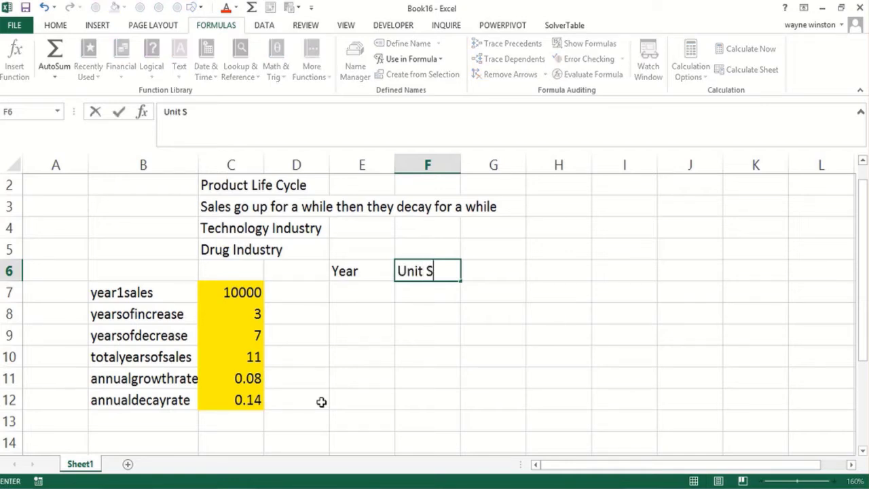
text(ales)
key(Return)
key(Left)
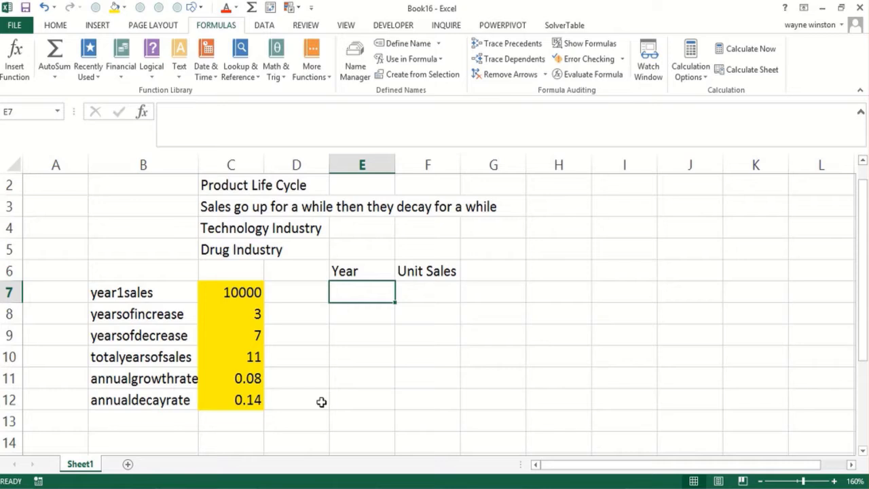
key(Left)
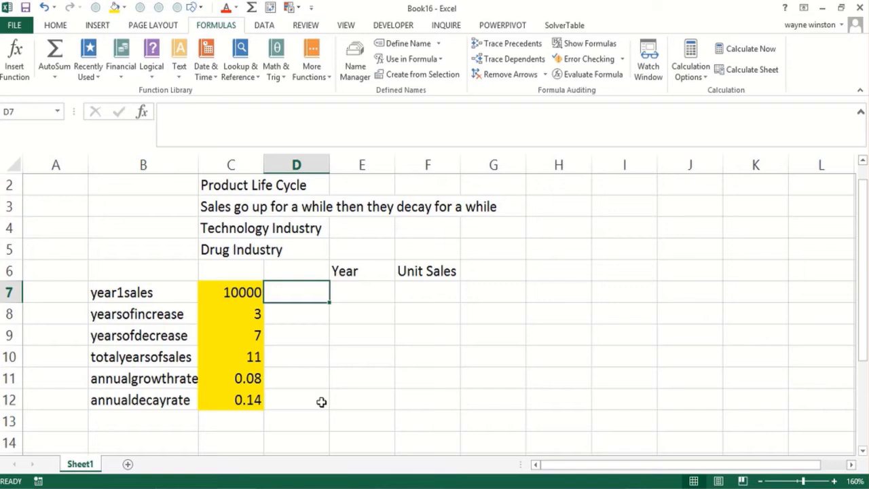
key(Right)
key(Left)
text(1)
key(Return)
text(2)
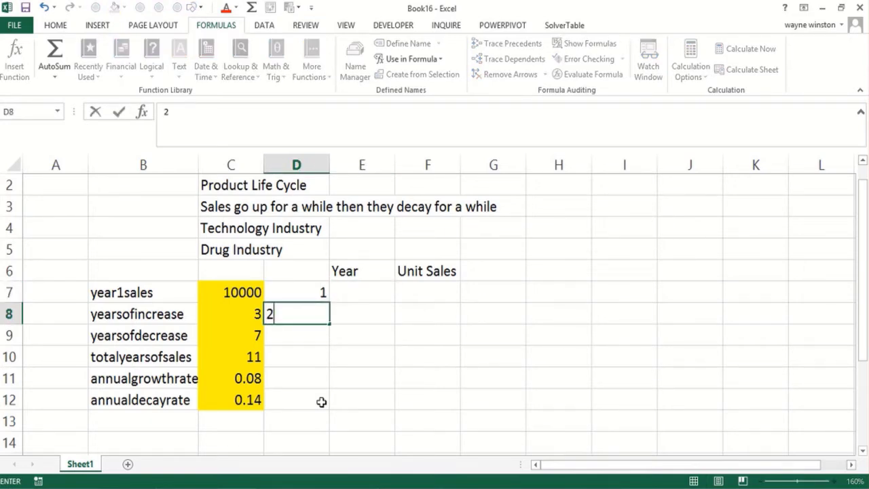
key(Return)
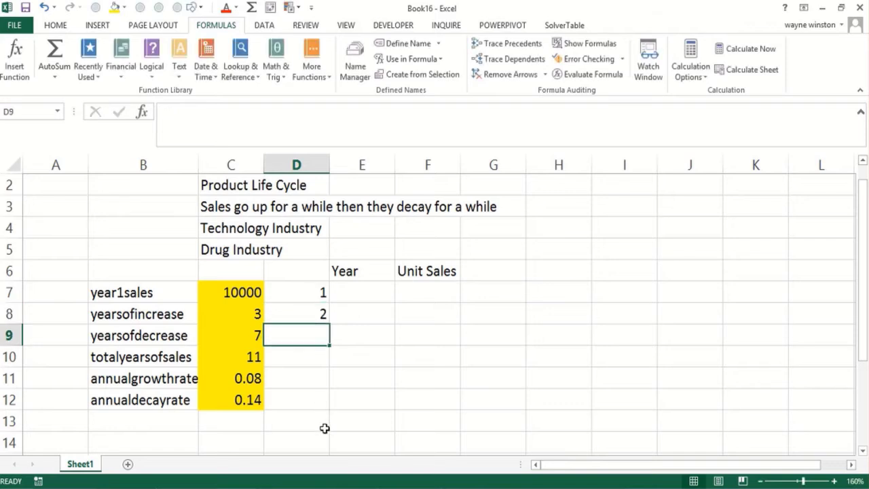
click(319, 295)
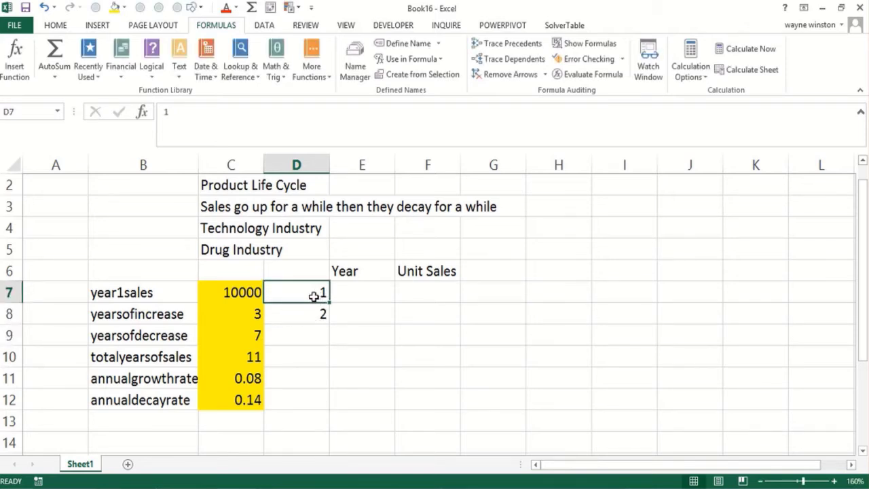
drag(313, 295, 316, 305)
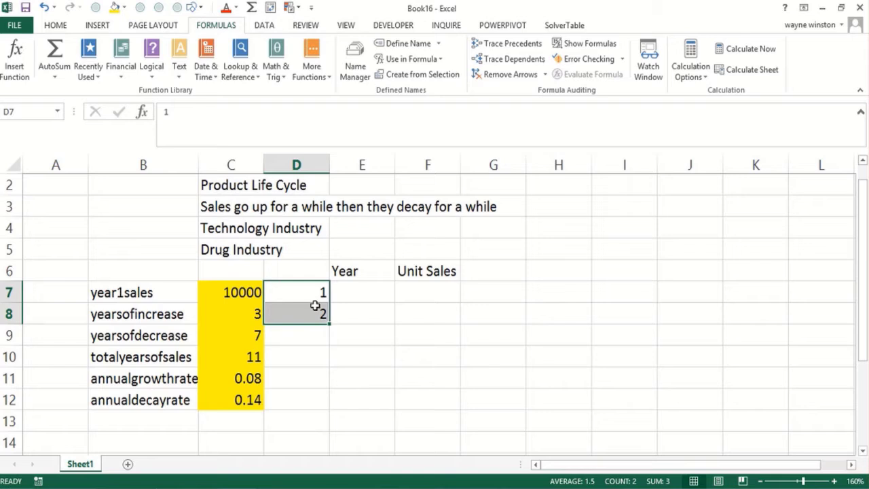
key(Delete)
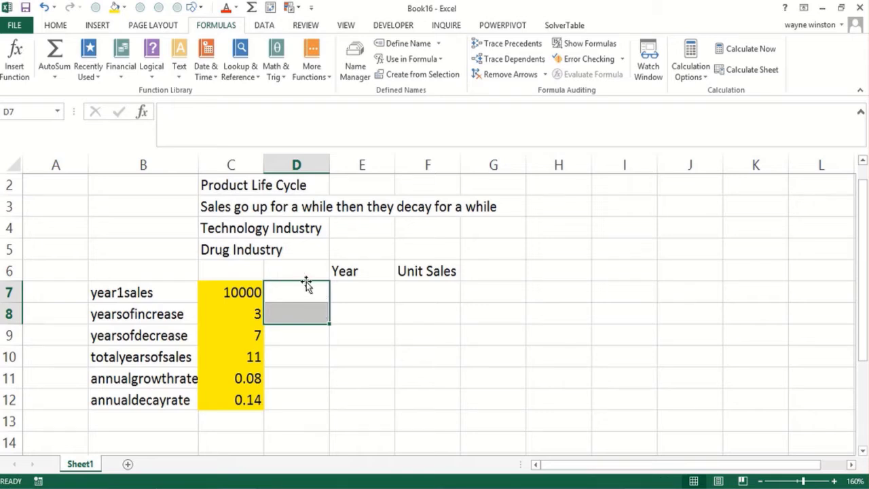
Step: Fill D7:D26 with the consecutive numbers 1 to 20 and clear the extra numbers below row 26
click(307, 291)
text(1)
key(Return)
text(2)
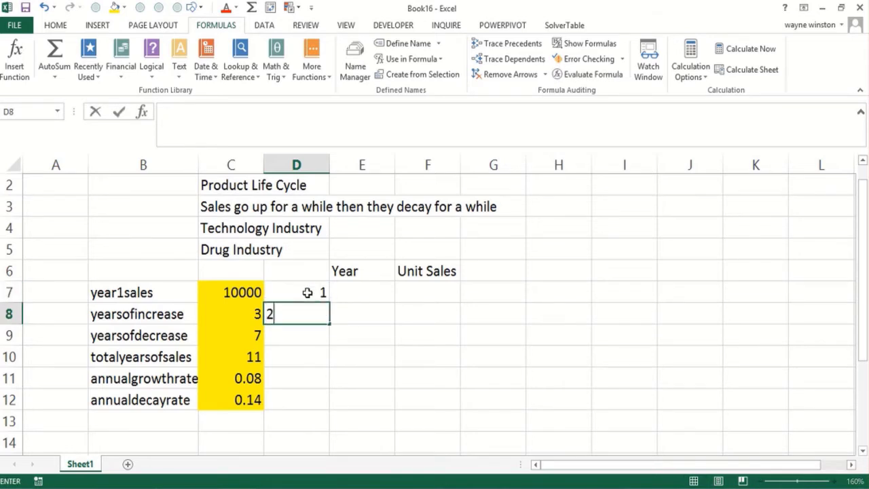
key(Return)
drag(305, 294, 320, 313)
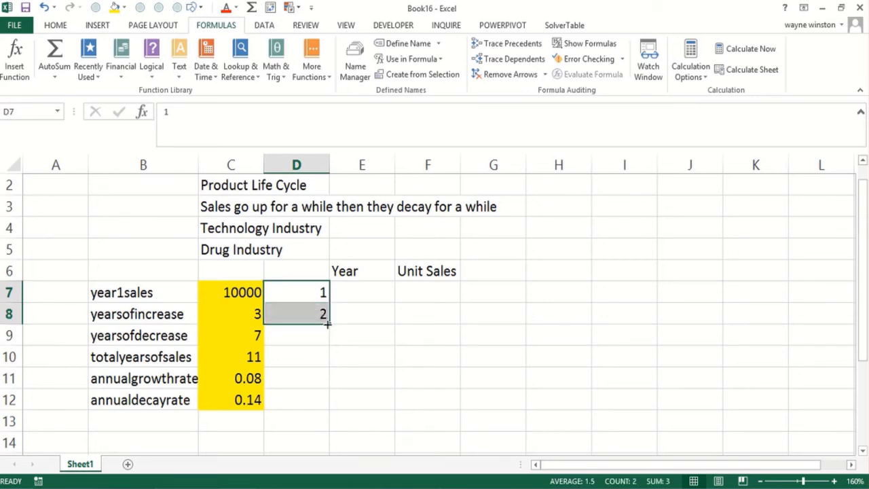
drag(327, 325, 292, 435)
drag(301, 383, 300, 412)
key(Delete)
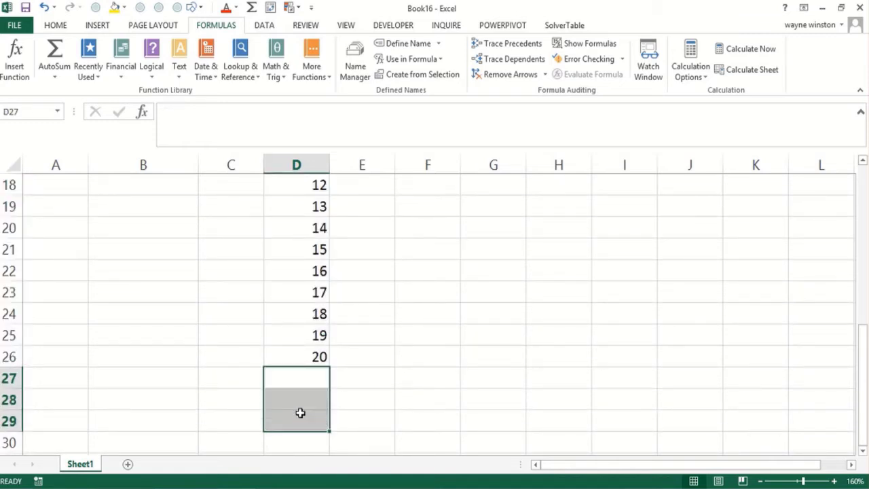
key(Page_Up)
key(Page_Up)
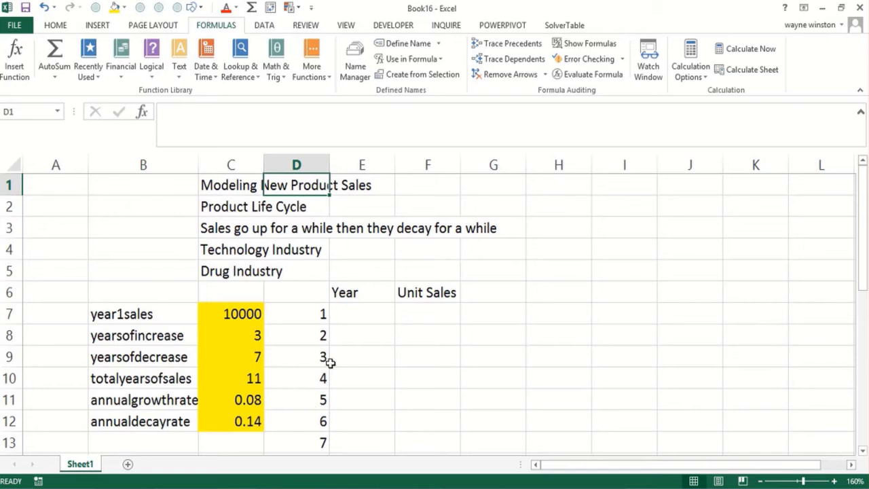
Step: Enter the formula =IF(D7<=totalyearsofsales,D7,"") in the first Year cell, E7
click(369, 311)
text(=)
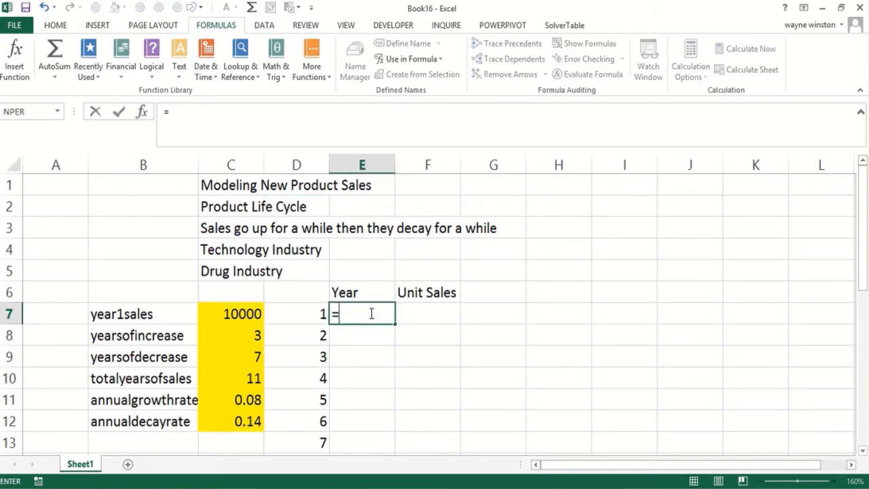
text(if()
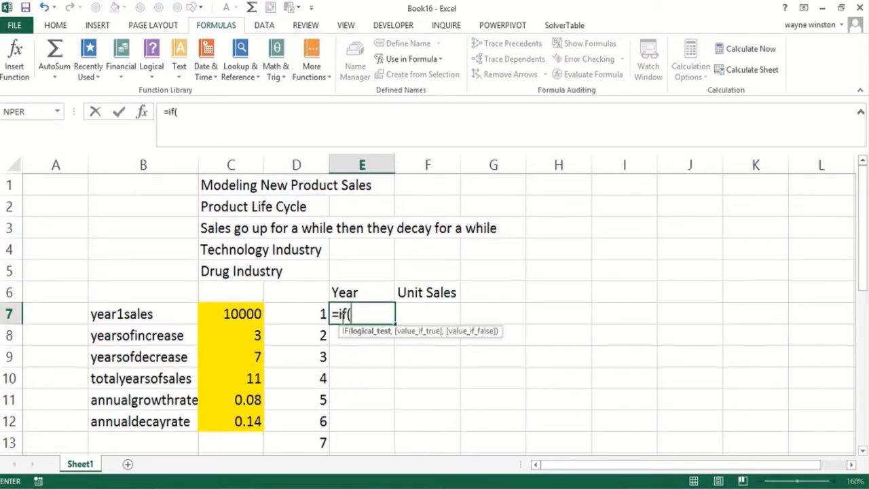
click(303, 319)
text(>=)
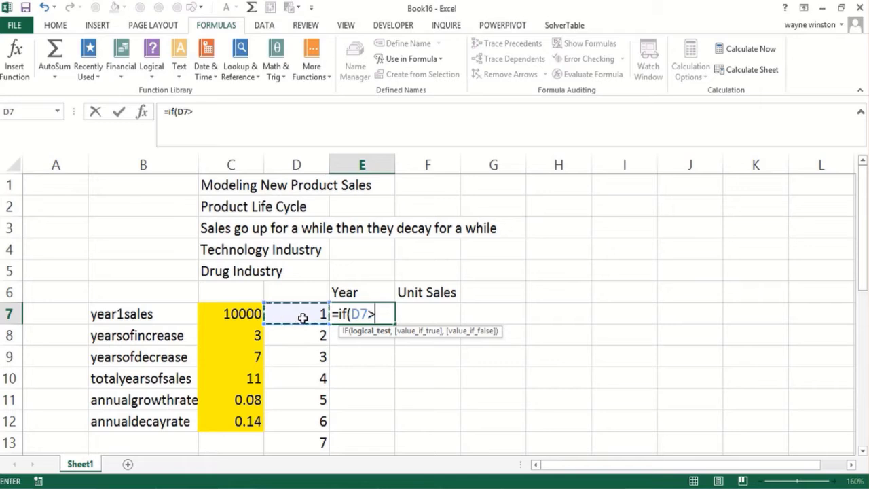
key(BackSpace)
key(BackSpace)
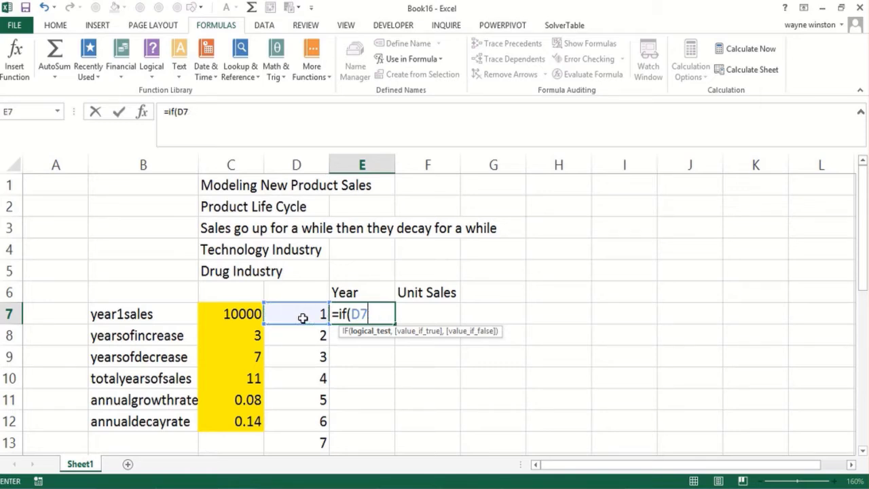
text(<=)
click(242, 374)
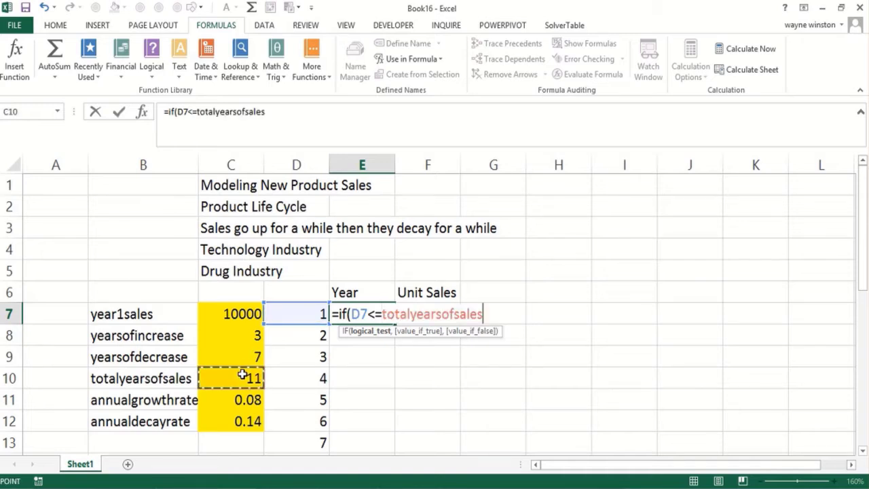
text(,)
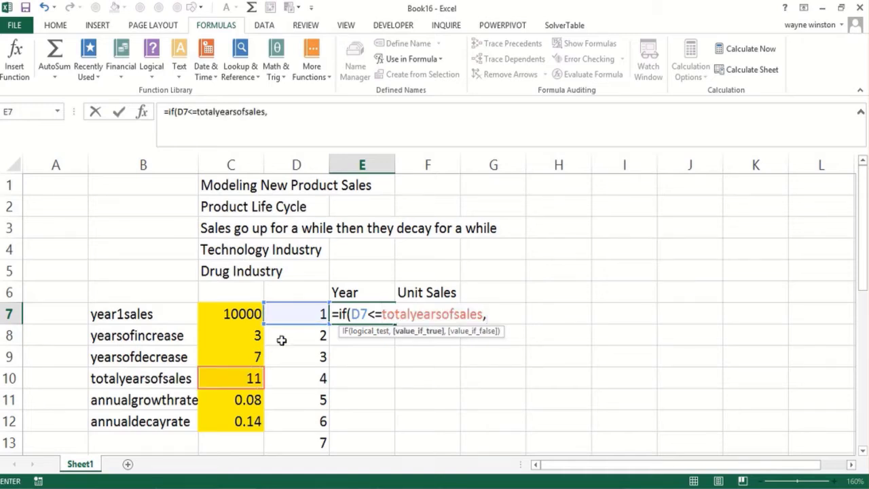
click(297, 318)
text(,")
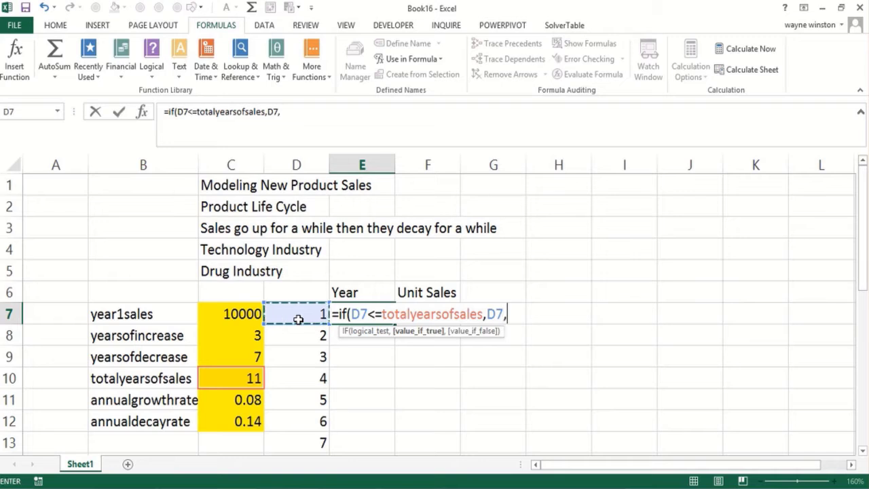
text("))
key(Return)
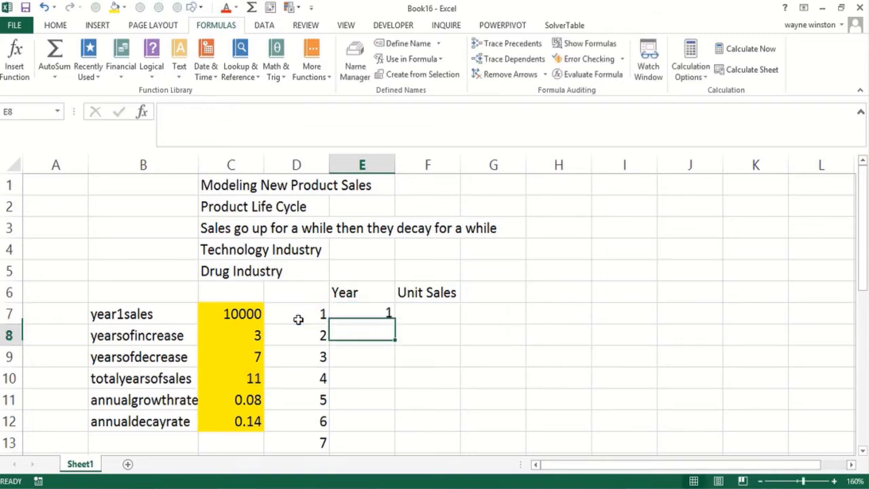
Step: Copy the Year formula from E7 down alongside the numbers in column D to row 26
click(361, 309)
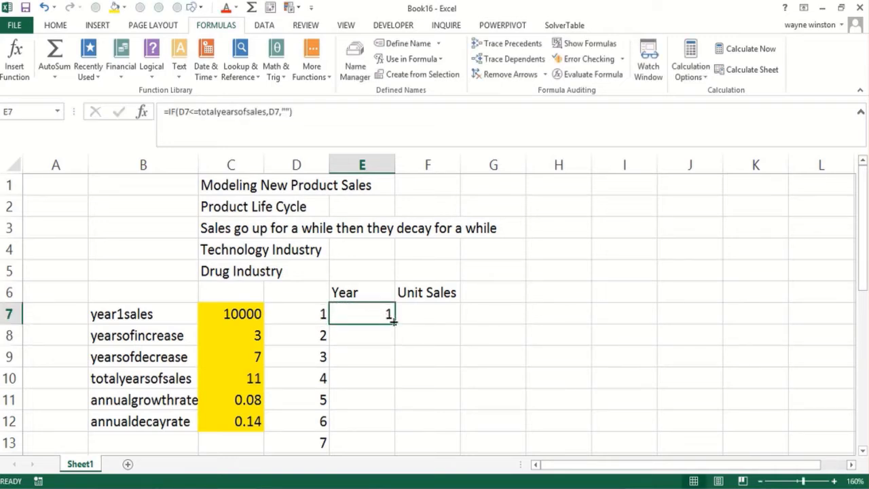
double_click(397, 323)
key(Page_Down)
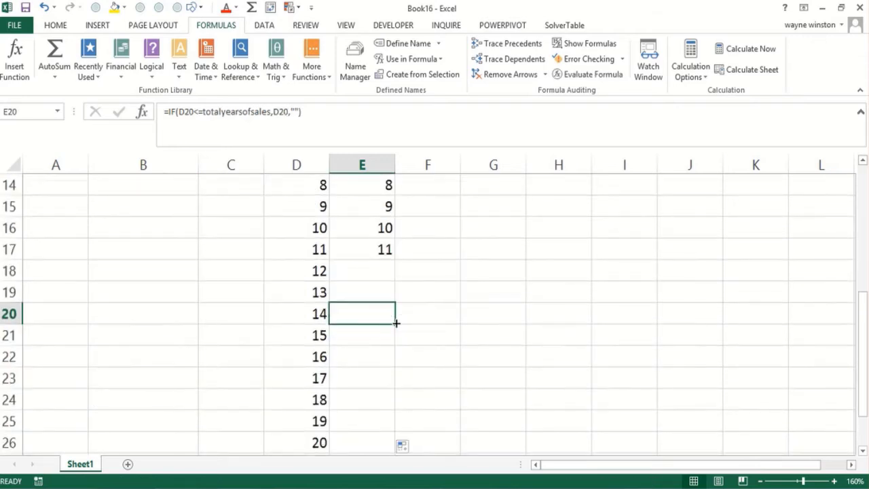
key(Page_Up)
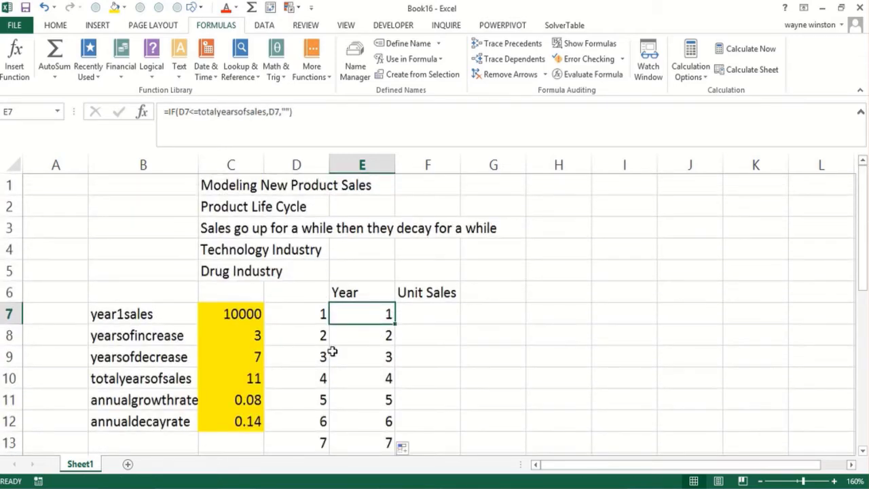
Step: Set the yearsofincrease value in C8 to 4 and check how the Year column responds
click(223, 335)
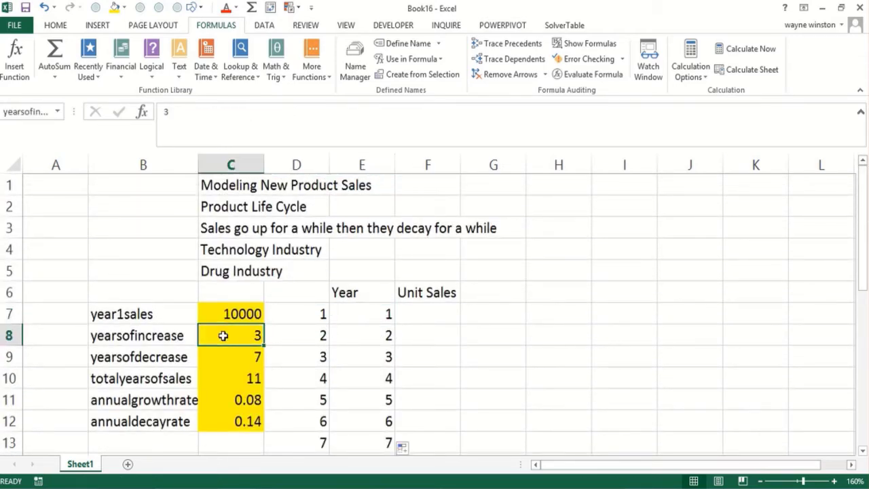
text(4)
key(Return)
key(Page_Down)
key(Page_Up)
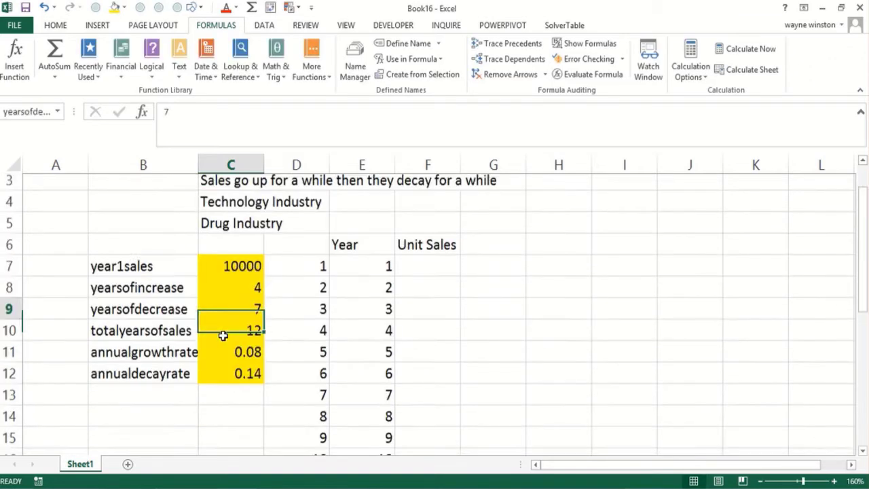
scroll(223, 336, up, 1)
Step: Enter the formula =year1sales in F7 for the first year's unit sales and move on to F8
key(Right)
key(Right)
key(Right)
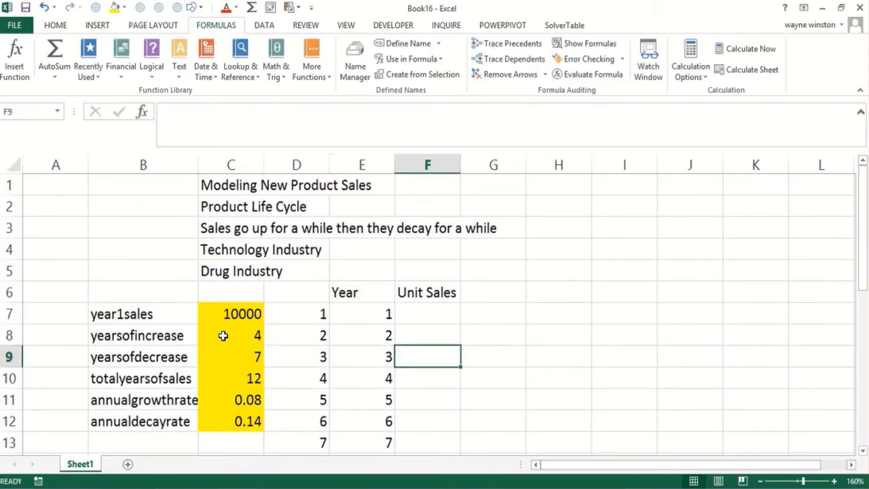
key(Up)
key(Up)
text(=)
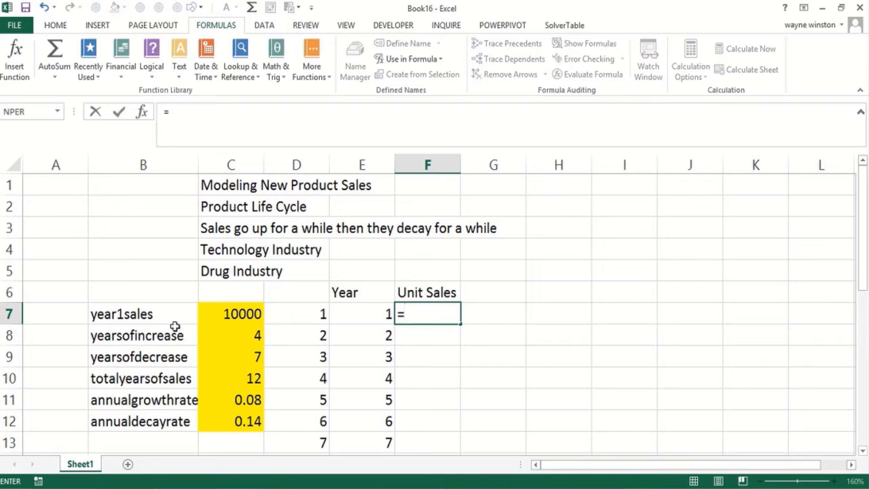
click(238, 314)
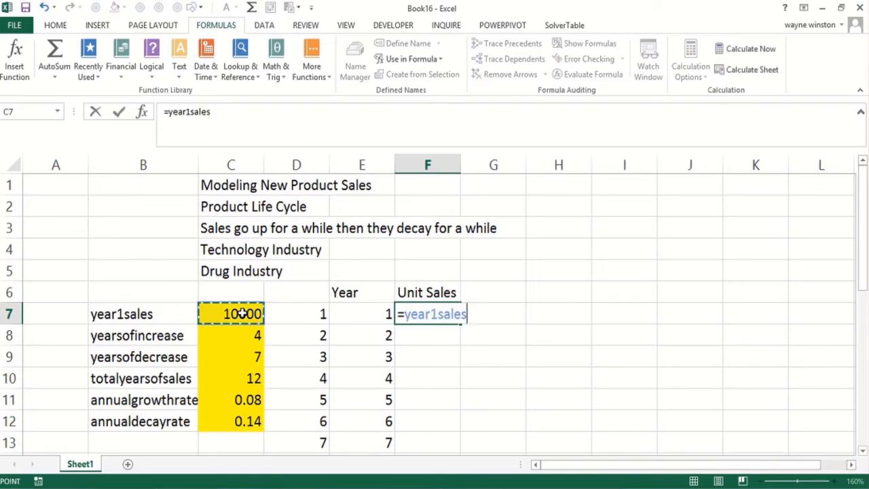
key(ctrl+Return)
key(Down)
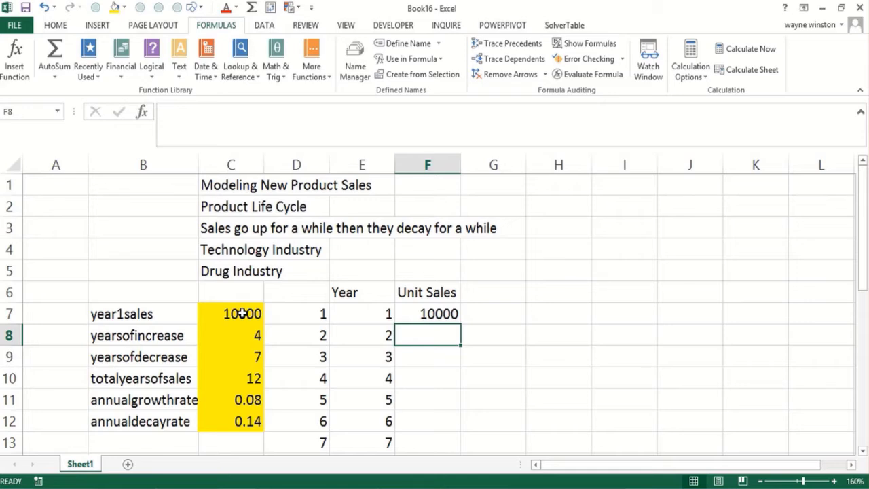
key(Page_Down)
key(Page_Up)
click(364, 336)
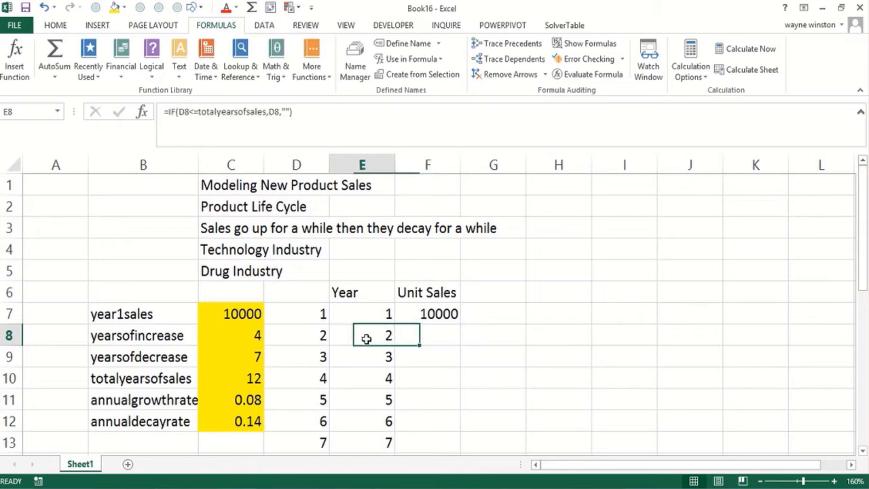
click(441, 344)
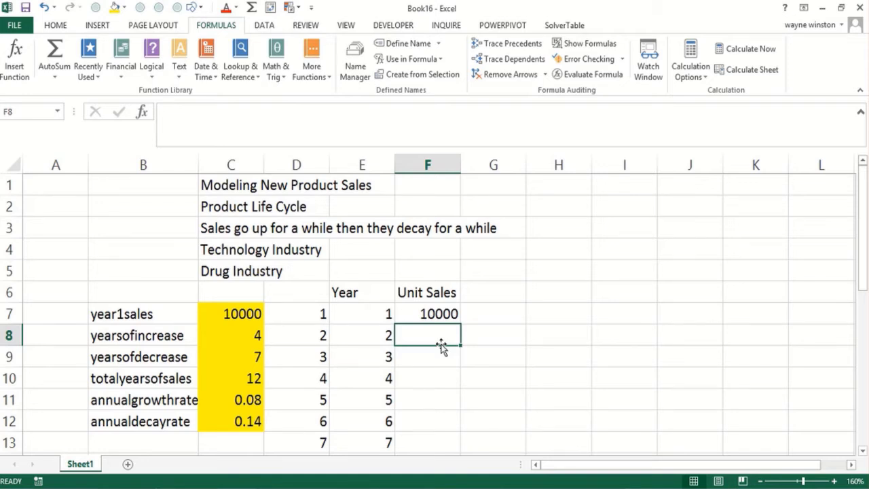
text(=if)
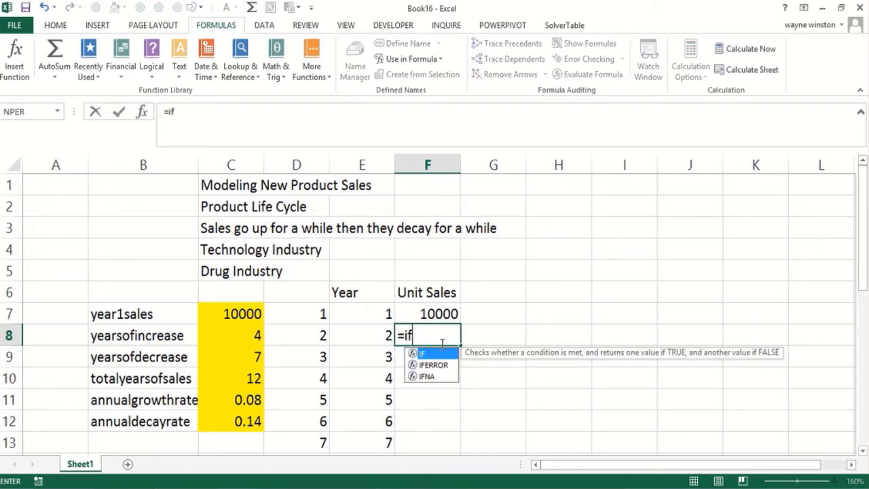
text(()
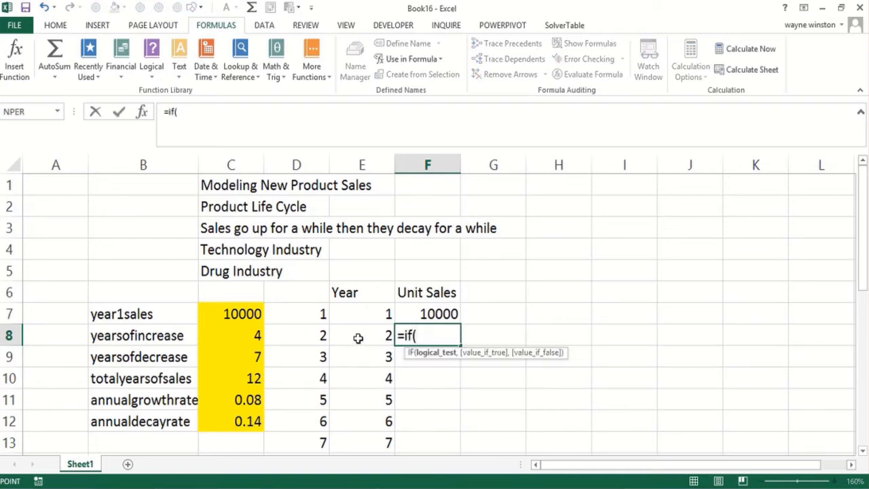
click(357, 337)
text(>)
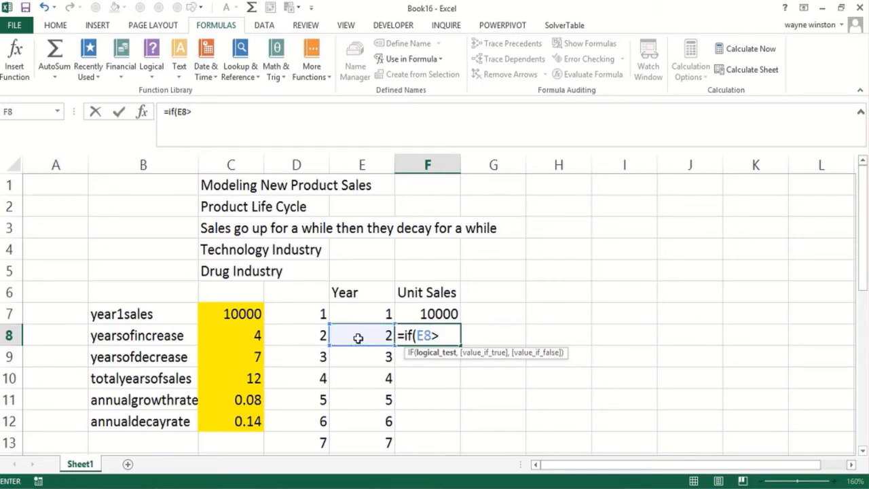
click(261, 378)
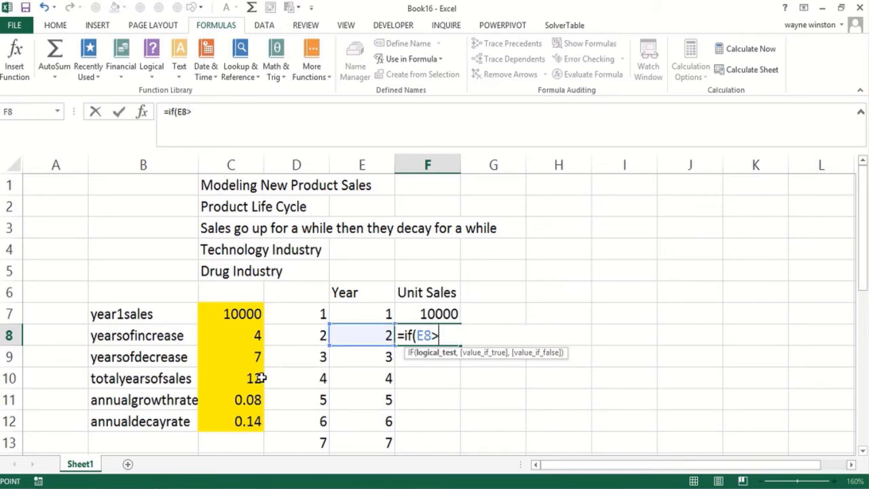
click(261, 378)
click(862, 451)
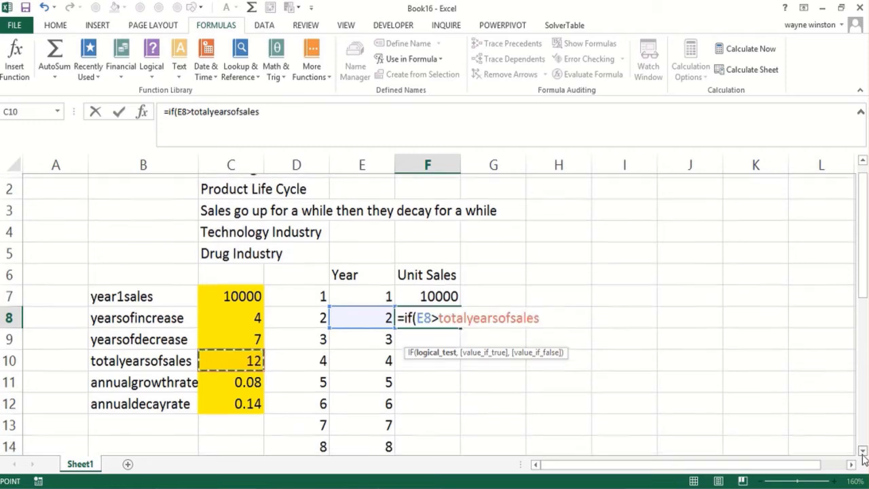
scroll(862, 451, down, 2)
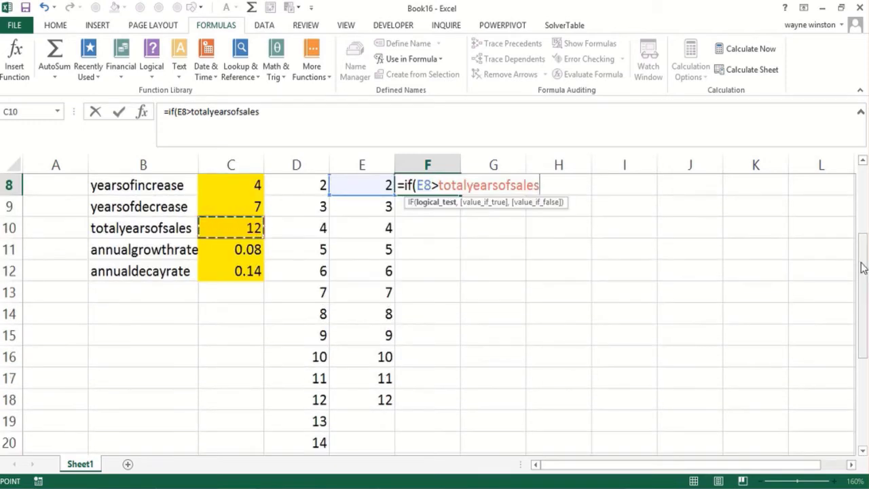
scroll(862, 268, up, 3)
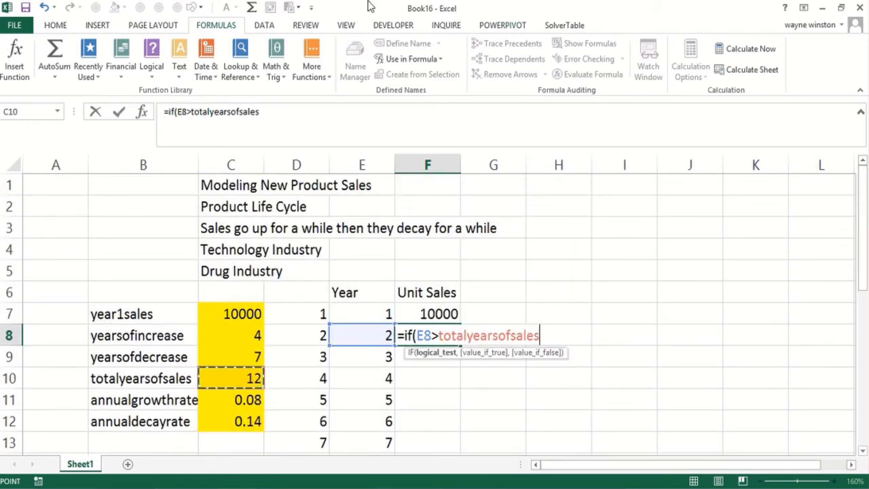
click(263, 111)
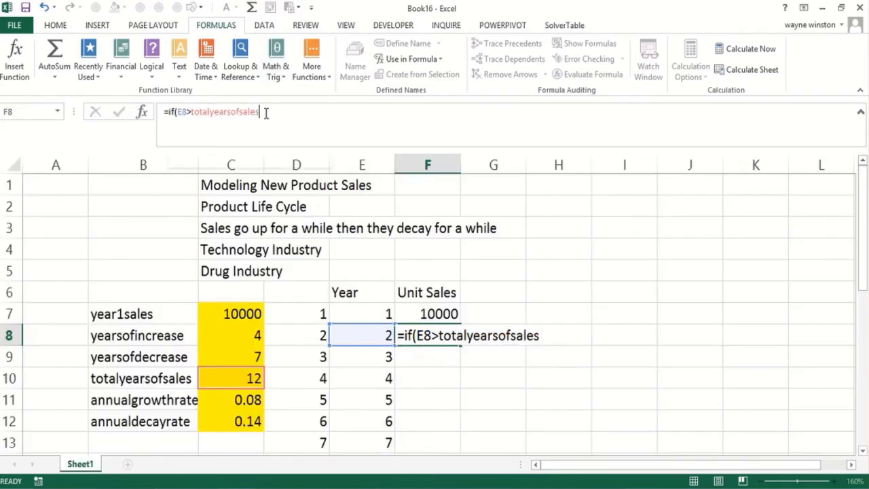
key(Escape)
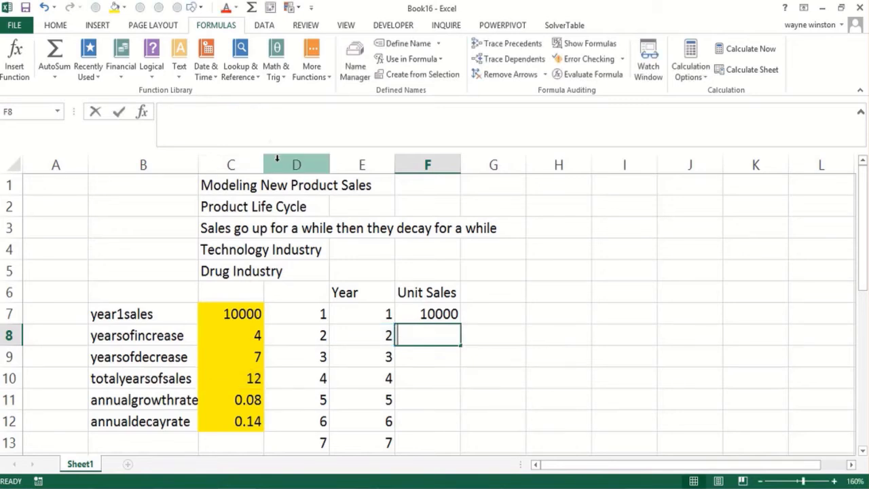
Step: Begin an IF formula in F8 that returns an empty string ("") when E8>totalyearsofsales
text(=if()
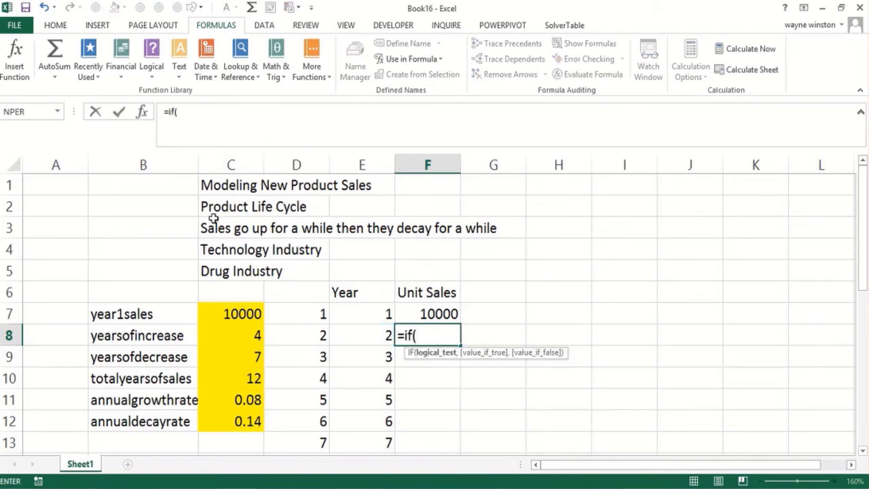
click(345, 334)
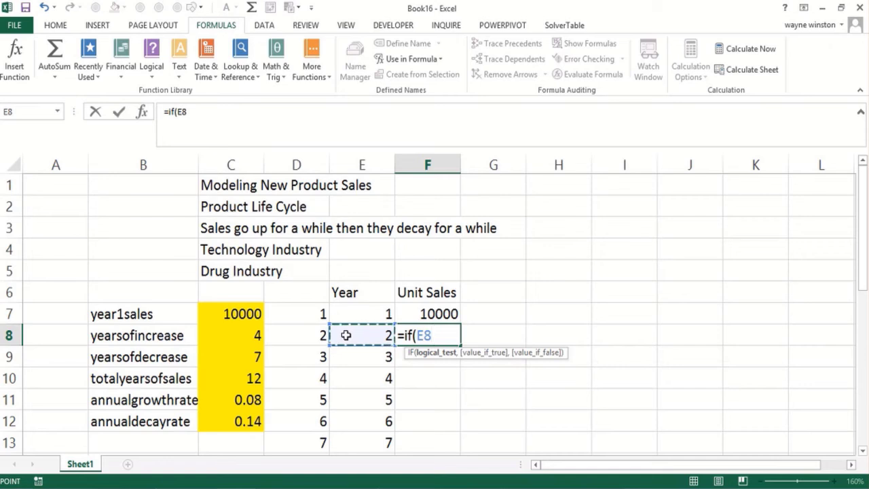
text(>)
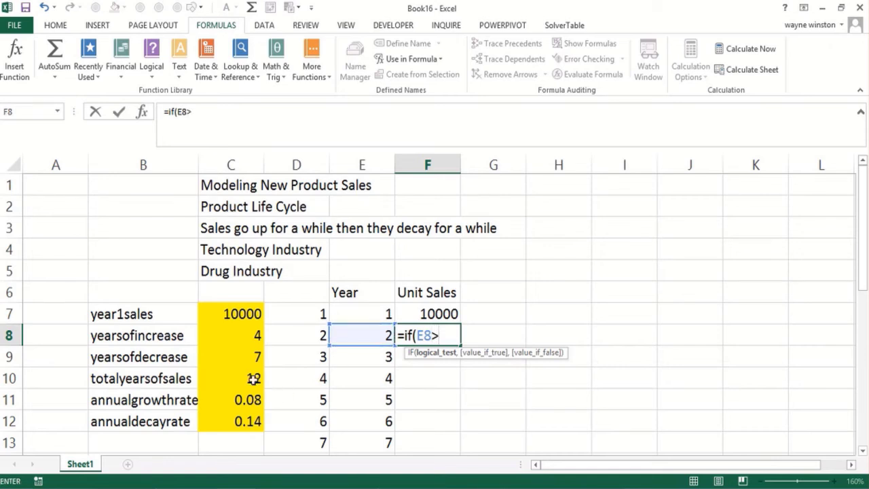
click(241, 378)
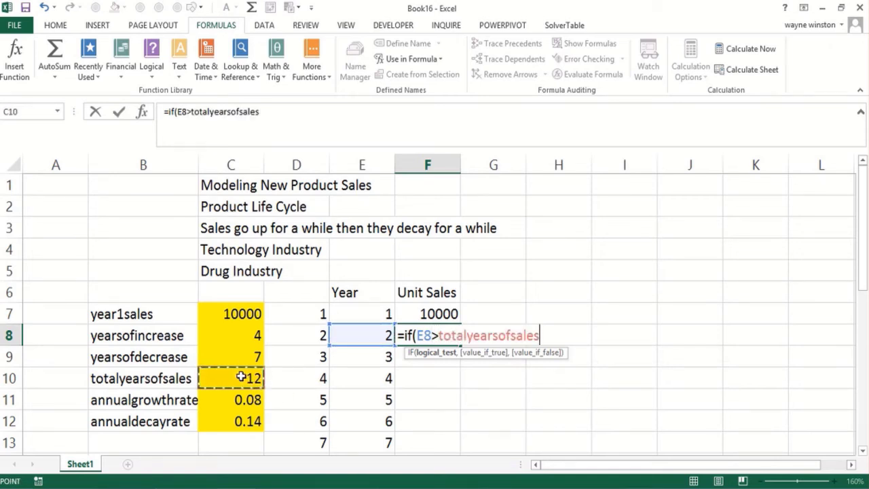
text(,"")
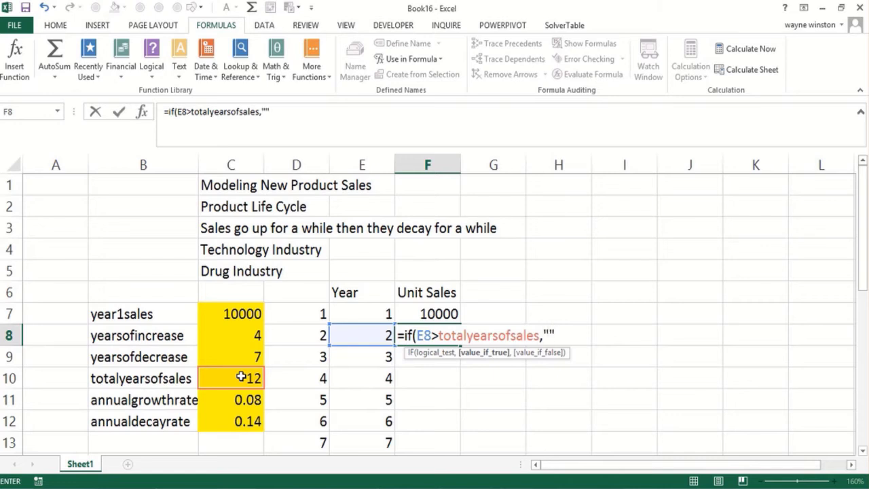
Step: Add a nested IF to the F8 formula that tests E8<=yearsofincrease+1 and returns F7*(1+annualgrowthrate) when true
text(,if()
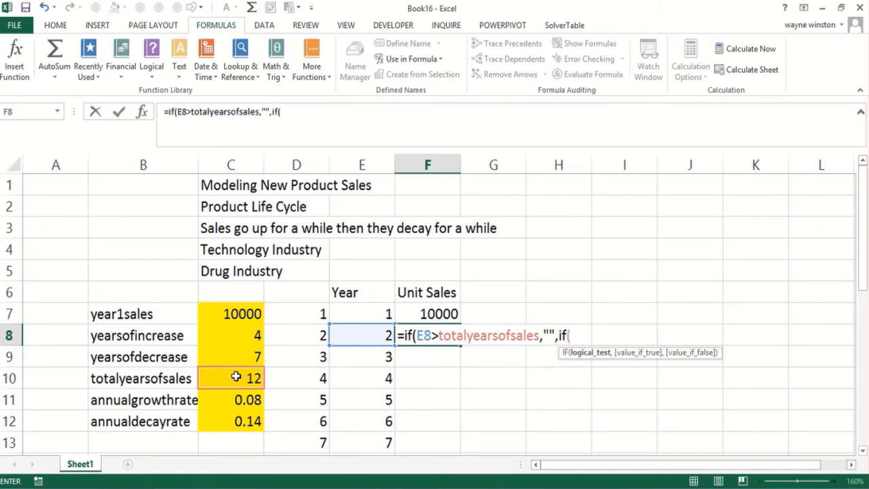
click(363, 336)
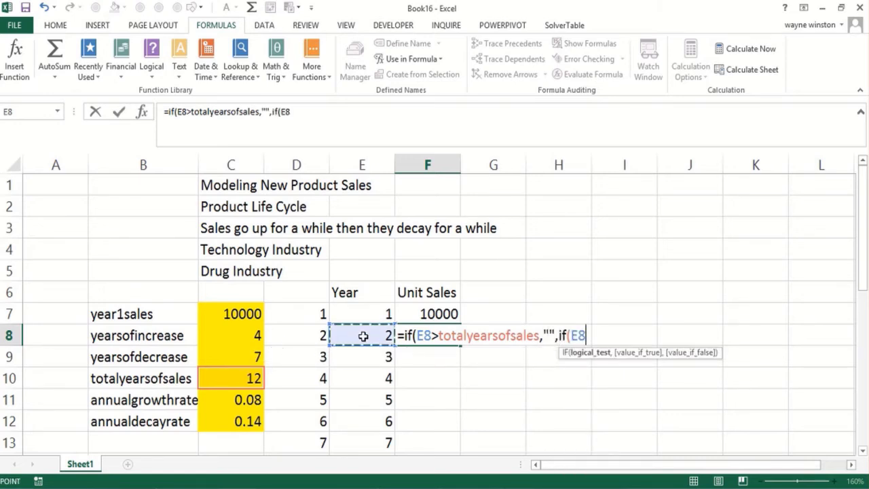
text(<=)
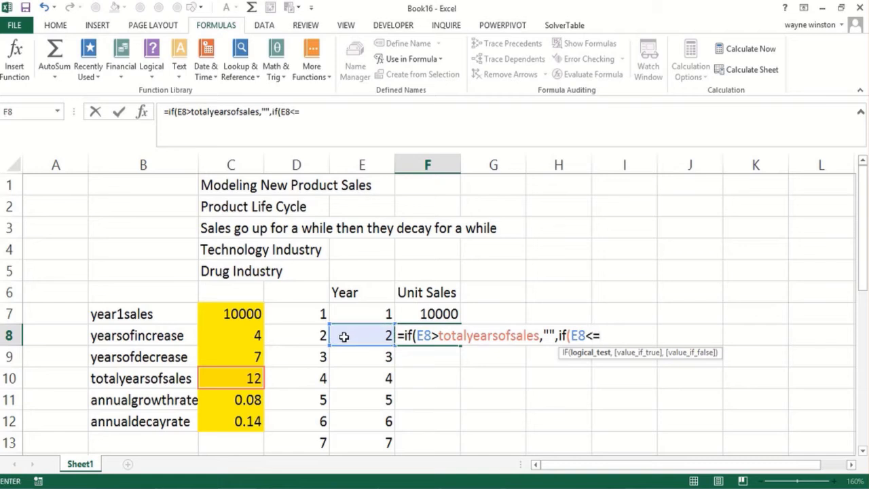
click(246, 335)
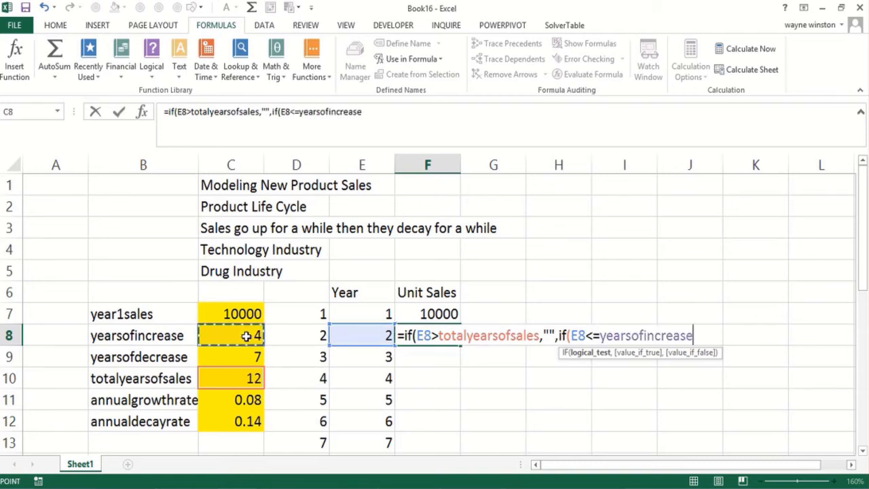
text(+1,)
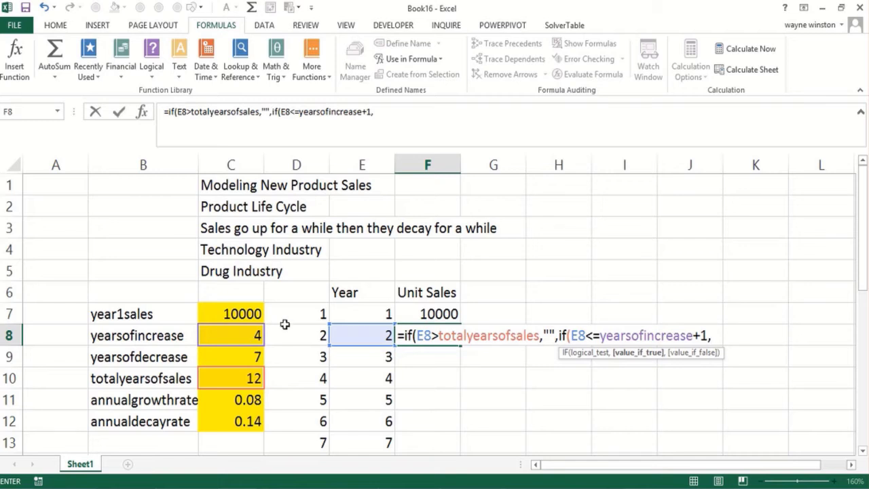
click(441, 312)
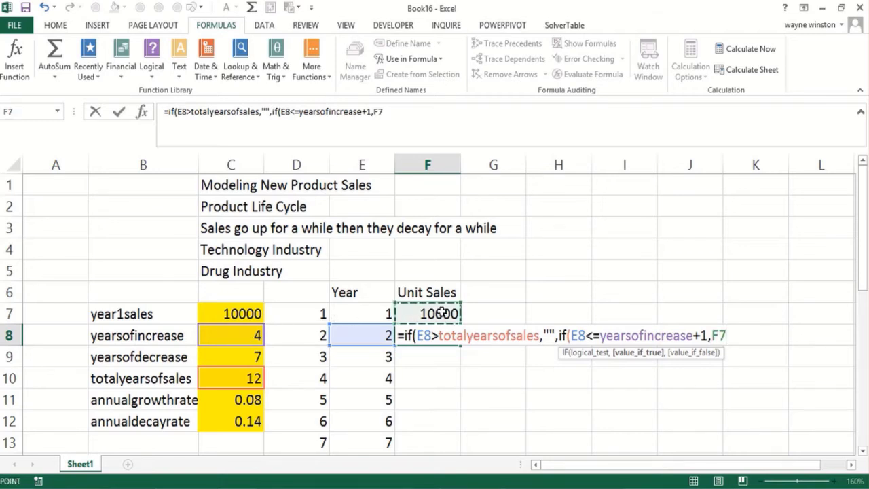
text(*(1)
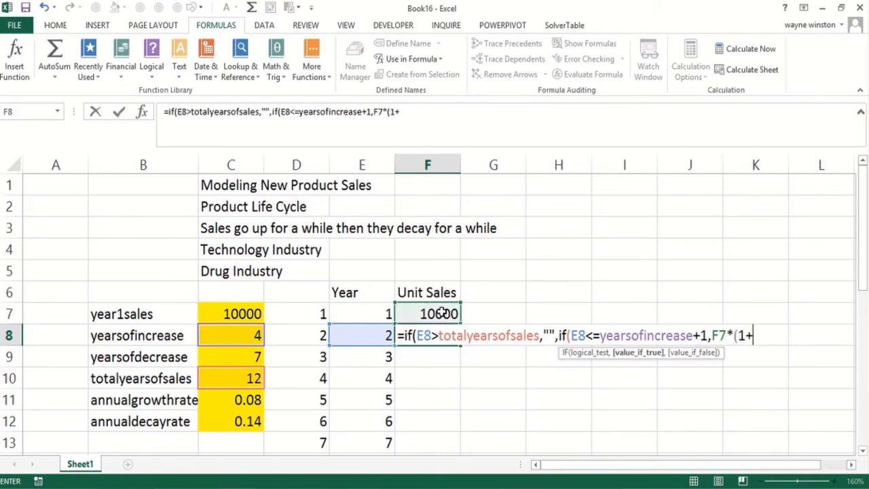
text(+)
click(219, 398)
text())
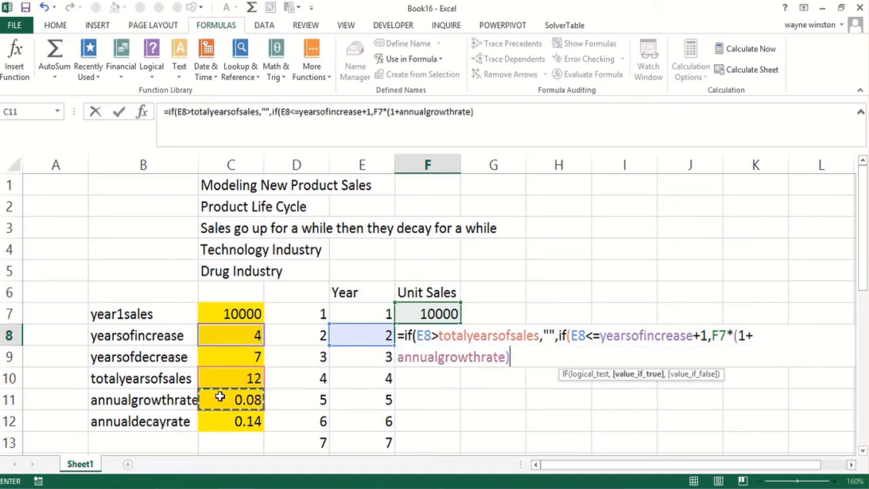
Step: Complete the F8 formula with F7*(1-annualdecayrate) as the nested IF's false result and enter it
text(,)
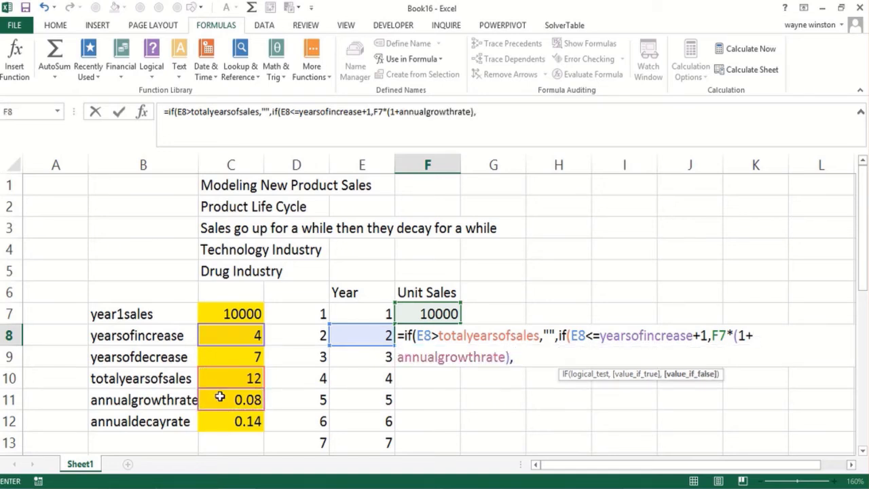
click(419, 314)
text(*(1-)
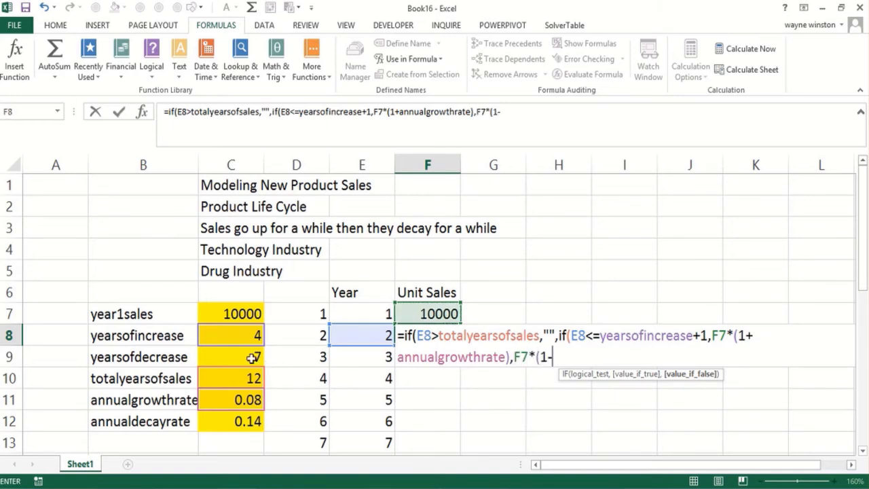
click(221, 420)
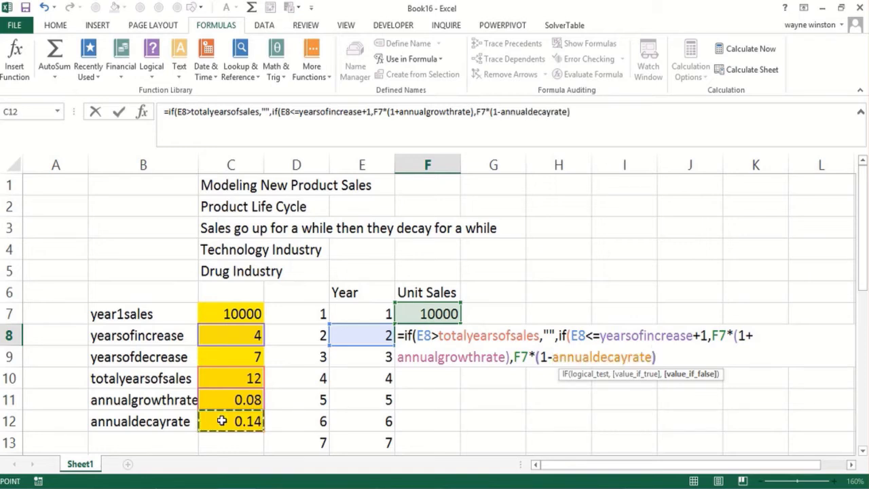
text())
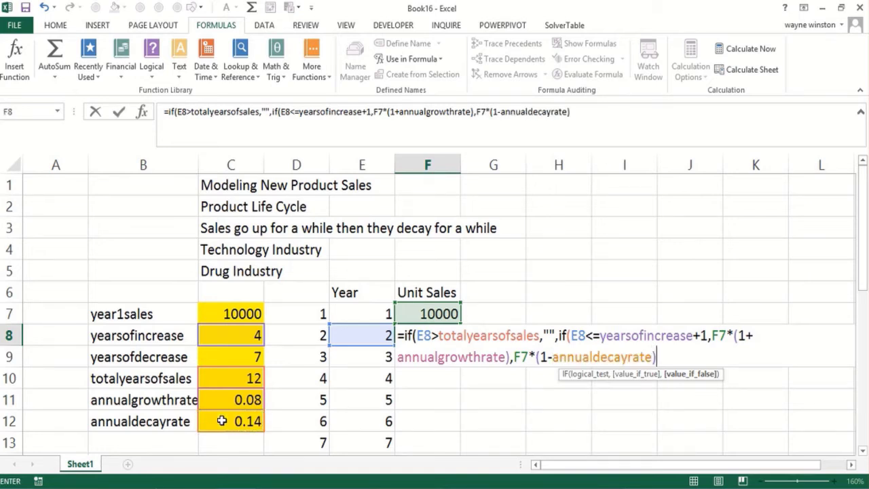
text()))
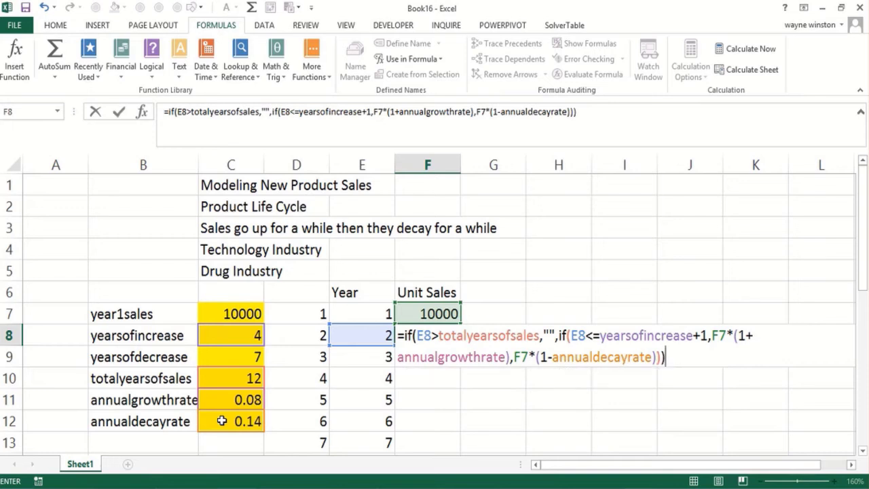
key(Return)
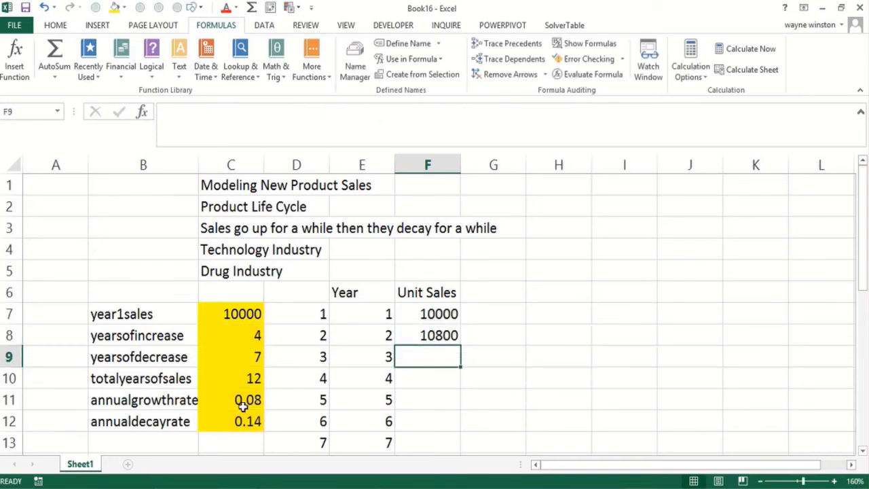
Step: Copy the unit sales formula from F8 down column F to row 26, alongside the Year column
click(448, 336)
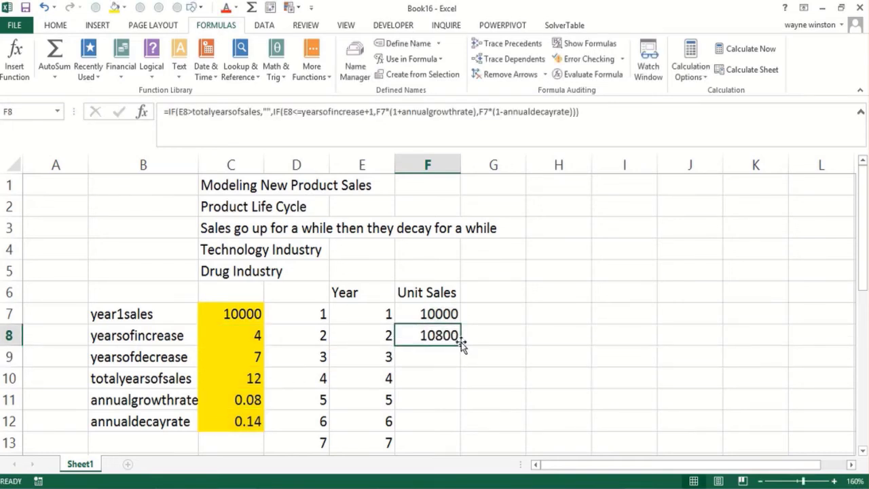
double_click(462, 344)
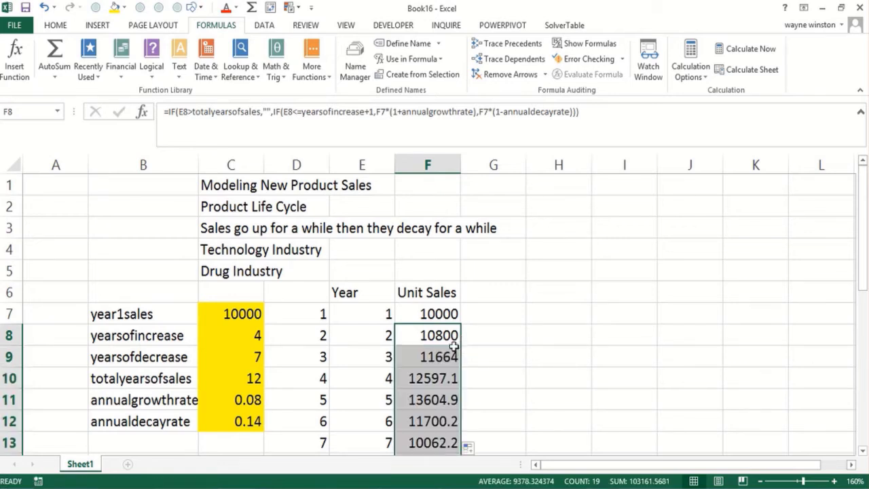
click(435, 348)
click(424, 334)
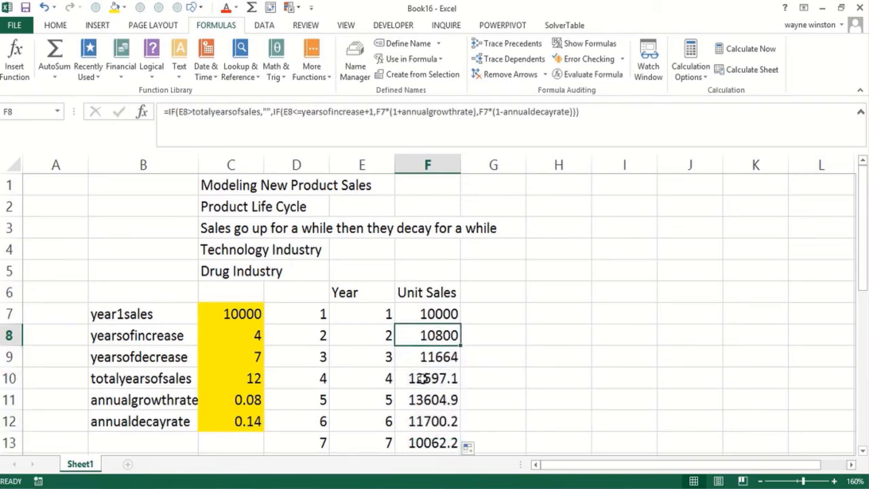
Step: Examine the copied Unit Sales formulas around the change from growth to decay and past the last year of sales
click(426, 398)
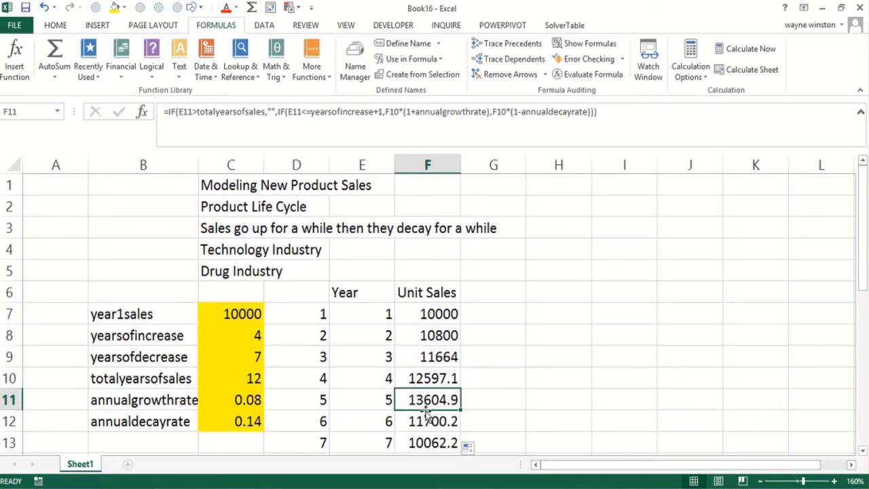
click(429, 420)
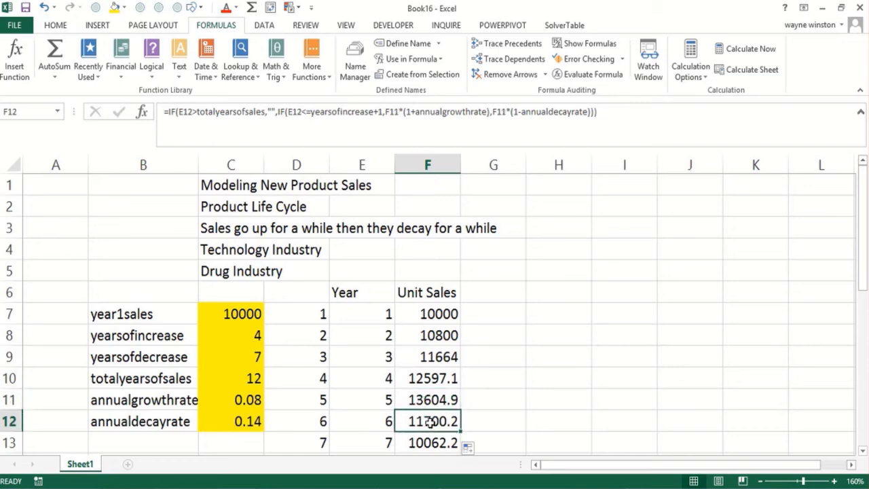
key(Down)
key(Down)
key(Down)
key(Down)
key(Down)
key(Down)
key(Down)
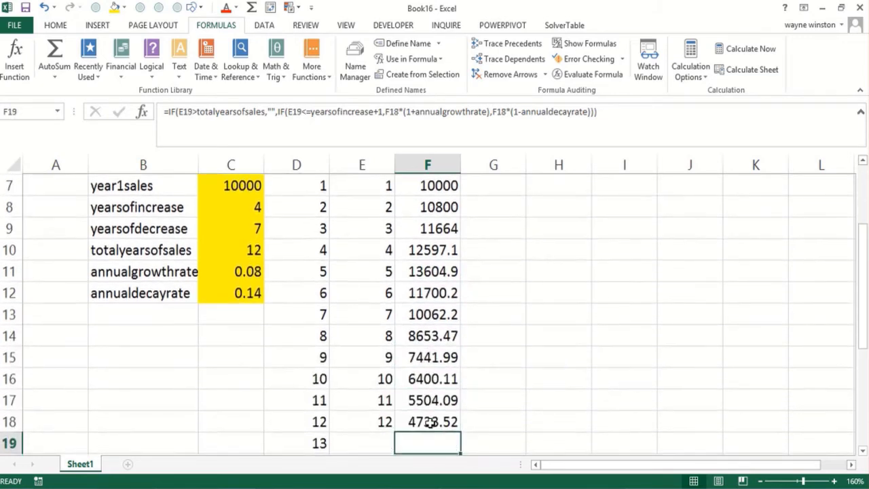
key(Down)
key(Up)
key(ctrl+Up)
key(ctrl+Up)
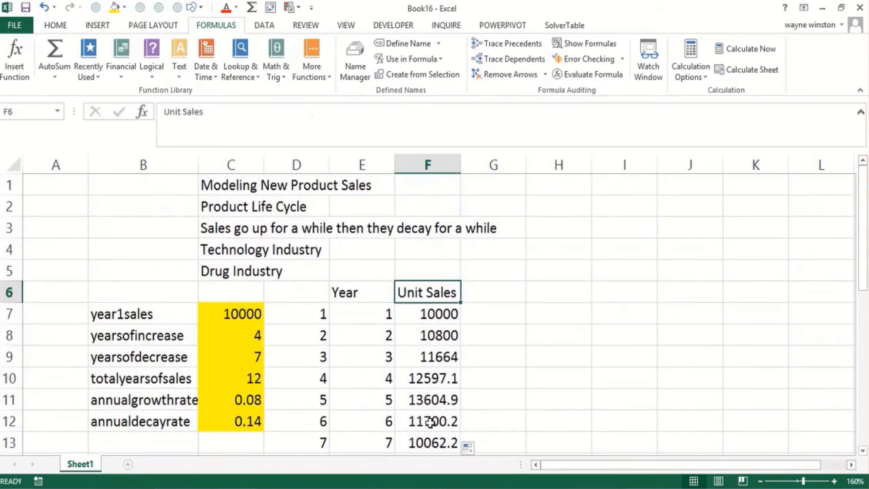
Step: Set annualgrowthrate in C11 to 0.04 and annualdecayrate in C12 to 0.06
click(238, 401)
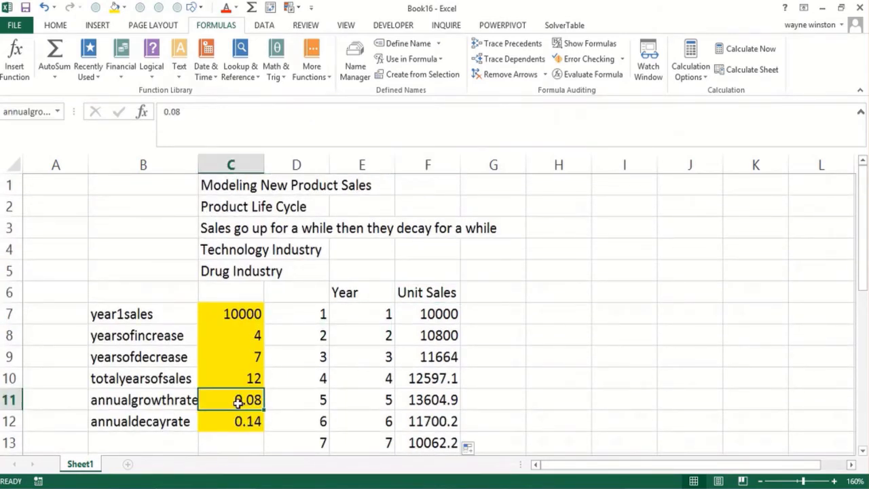
text(.04)
key(Return)
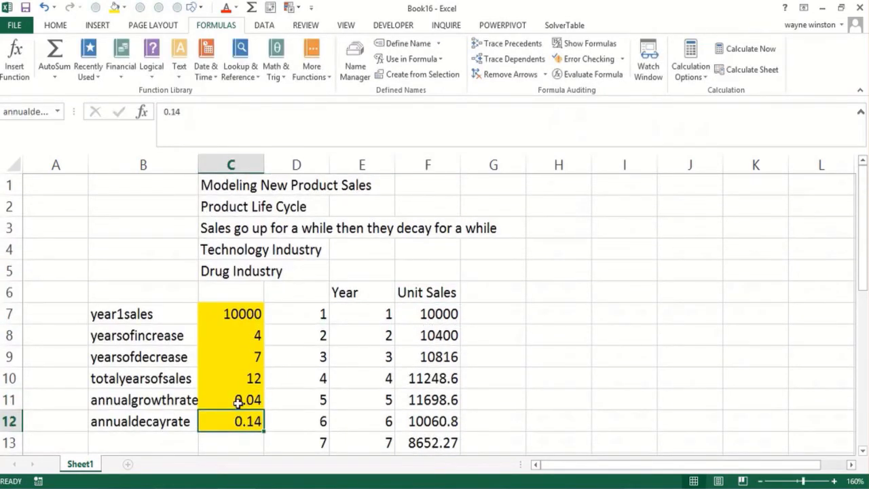
text(.06)
key(Up)
Step: Set yearsofincrease in C8 to 2 and yearsofdecrease in C9 to 4
key(Up)
key(Up)
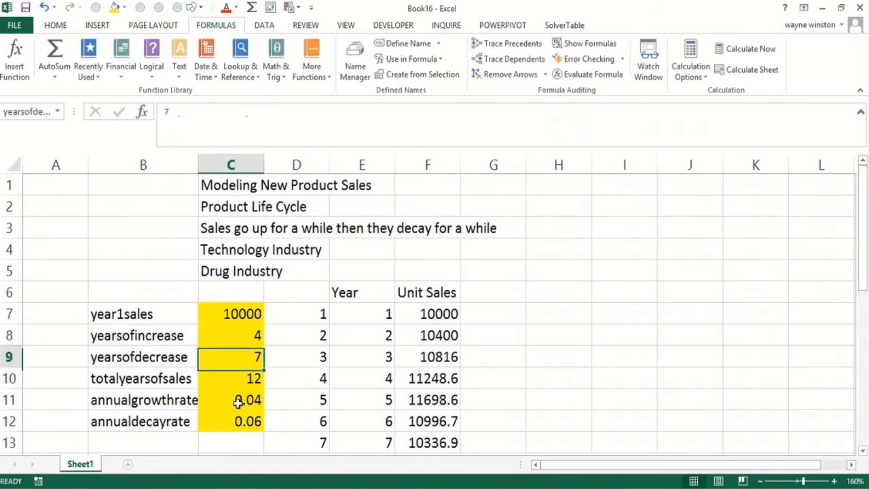
key(Up)
text(2)
key(Return)
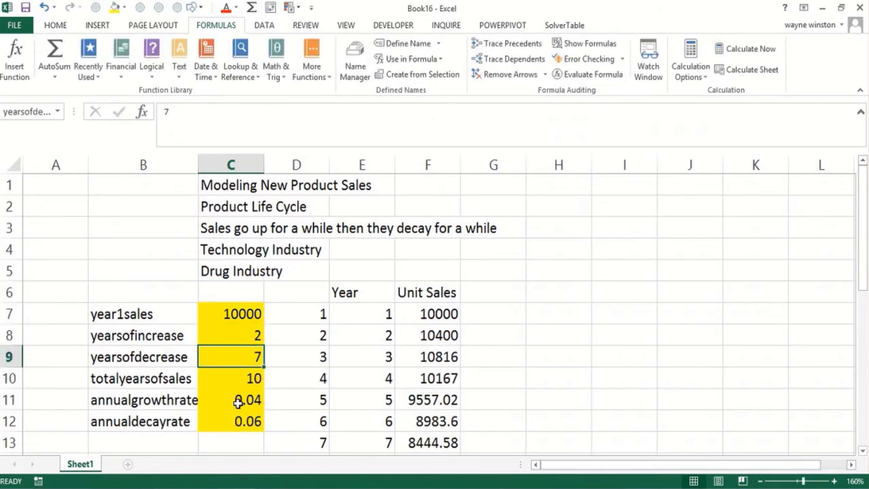
text(4)
key(Return)
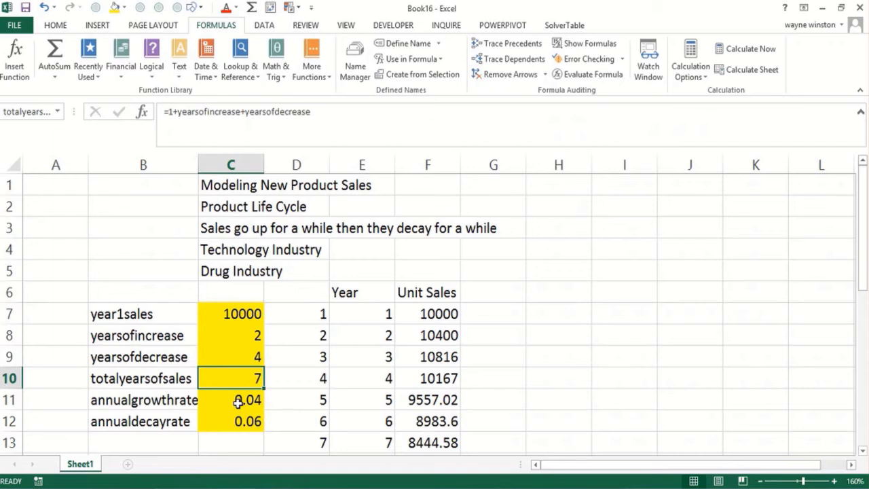
Step: Check the recalculated Year and Unit Sales columns against the new growth and decay assumptions
key(Down)
key(Down)
key(Down)
key(Down)
key(Down)
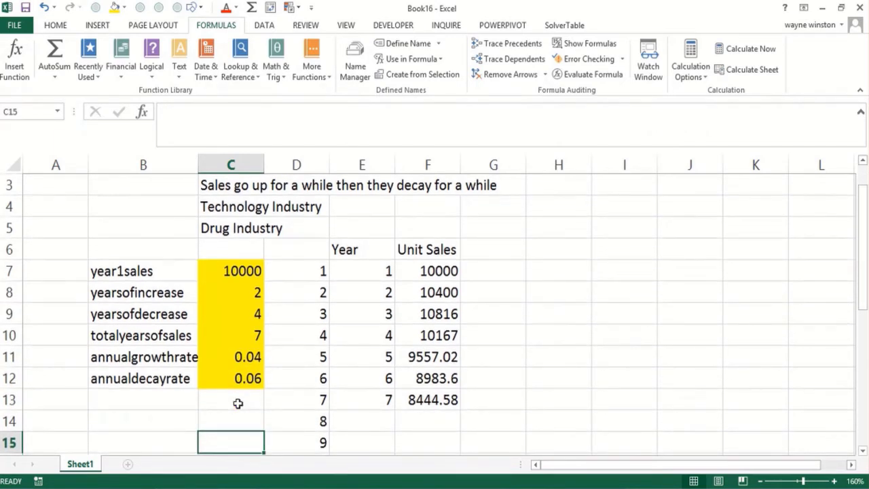
key(Up)
key(Up)
key(Up)
key(Up)
key(Up)
key(Right)
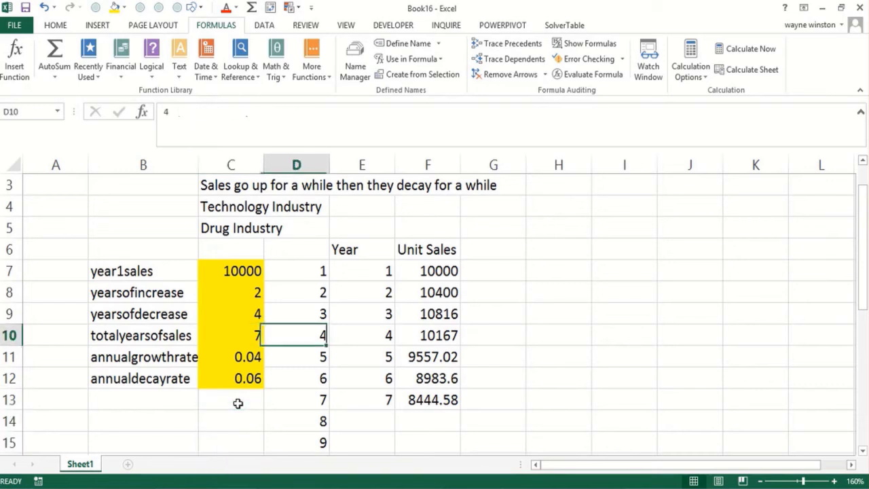
key(Right)
key(Up)
key(Right)
key(Down)
key(Down)
key(Down)
key(Down)
key(Down)
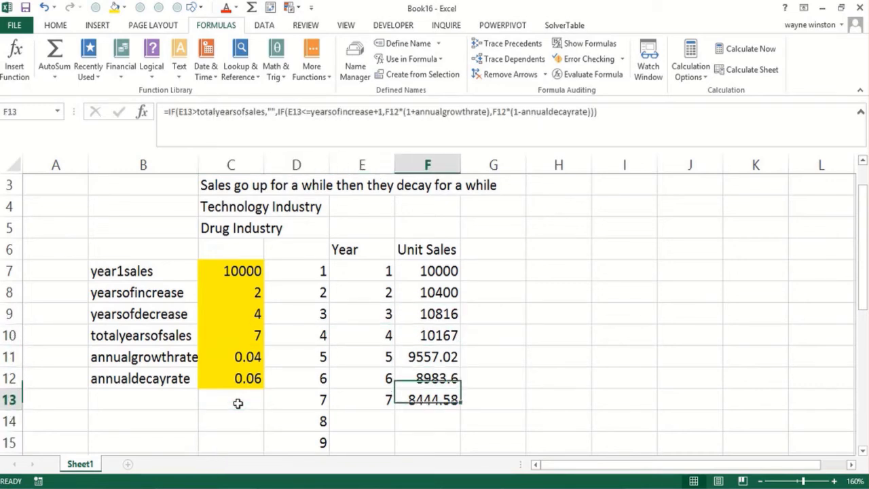
key(Up)
key(Up)
key(Up)
key(Up)
key(Up)
key(Up)
key(Up)
key(Up)
key(Up)
key(Down)
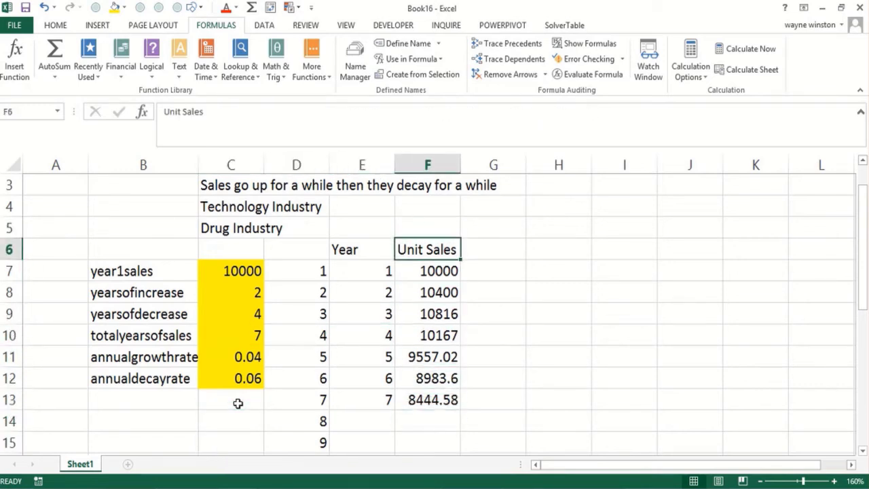
Step: Enter Animaniacs as a text note in cell F4, above the Unit Sales column
key(Down)
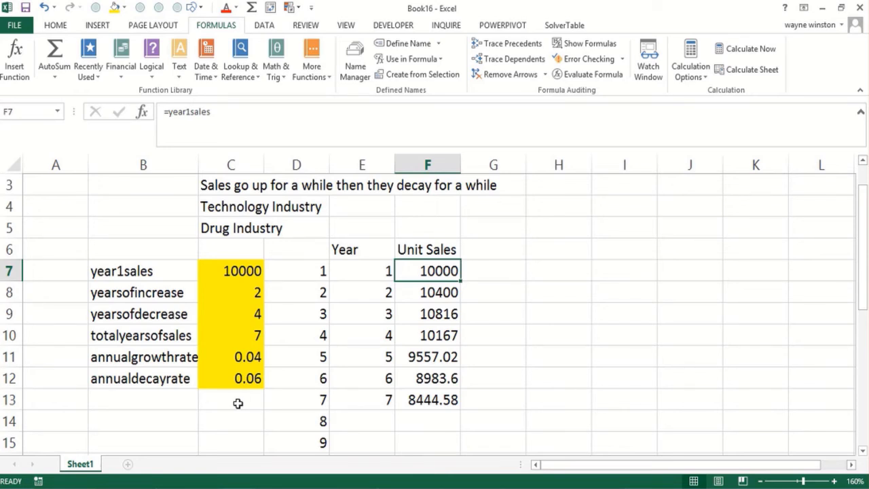
key(Up)
key(Up)
key(Up)
key(Up)
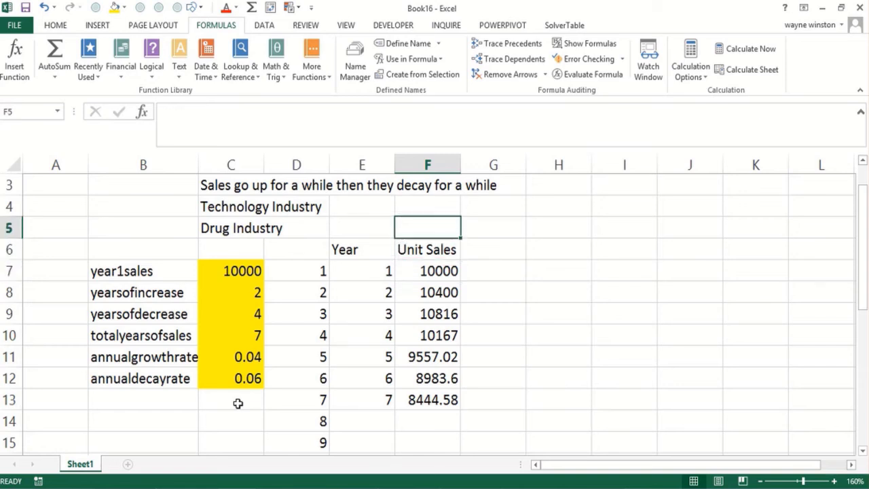
key(Down)
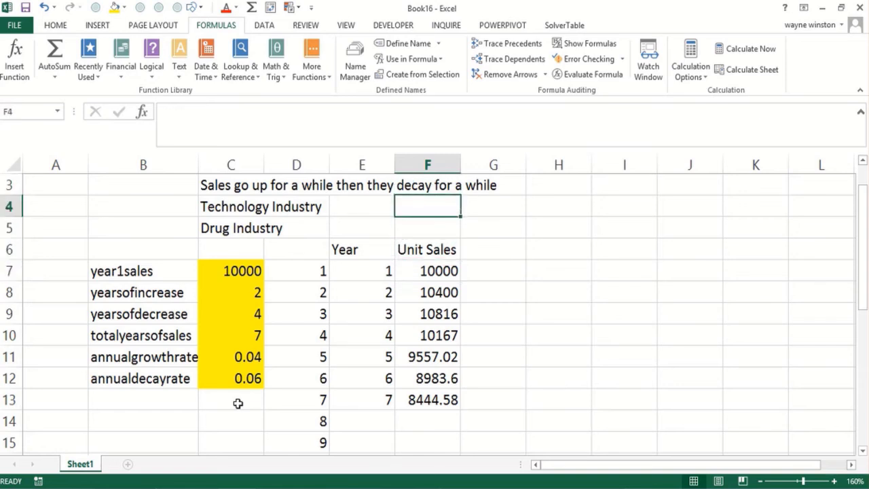
text(Anin)
key(BackSpace)
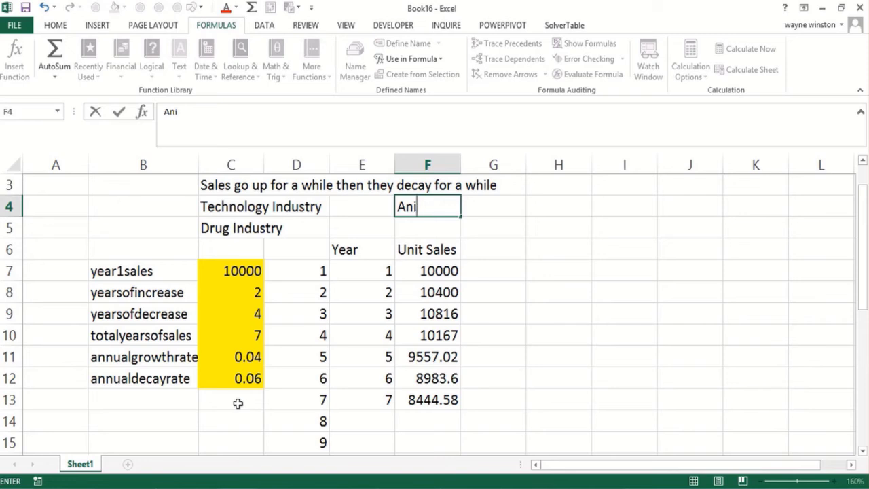
text(maniacs)
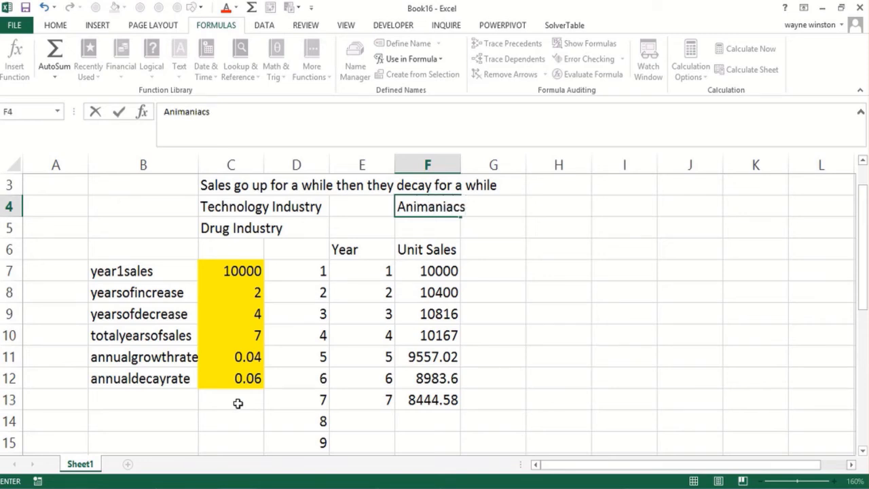
key(Return)
Step: Enter Animaniac Christmas Special as a text note in F5, directly under the Animaniacs entry
text(Animiac)
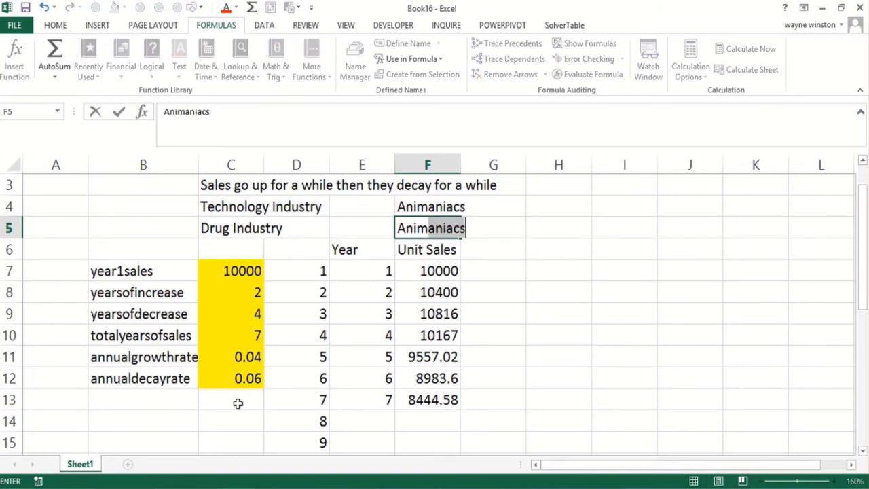
key(BackSpace)
key(BackSpace)
key(BackSpace)
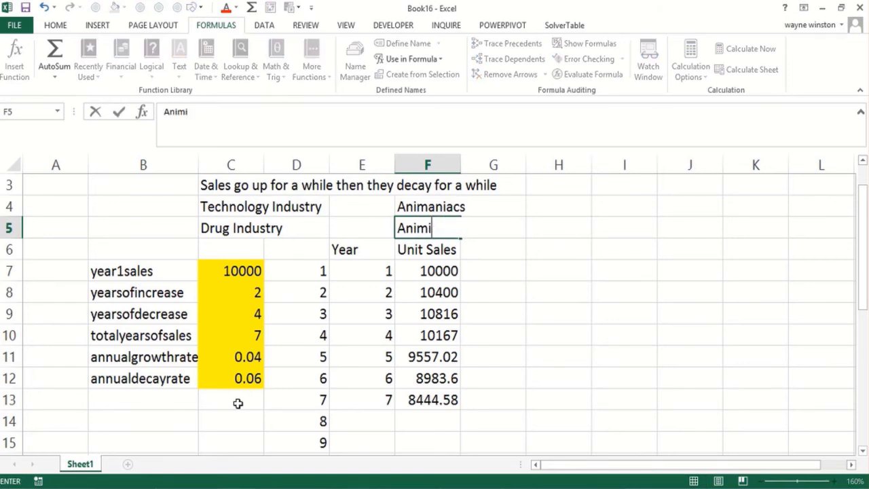
text(ana)
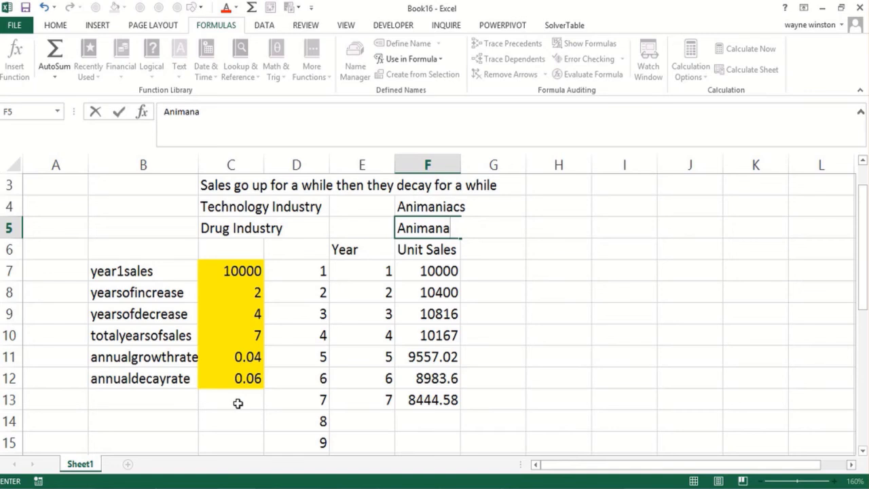
key(BackSpace)
text(iacs)
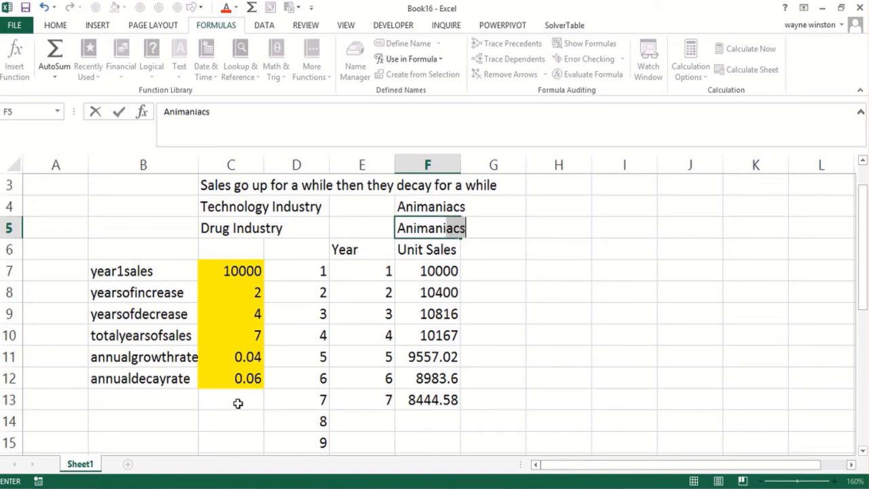
key(BackSpace)
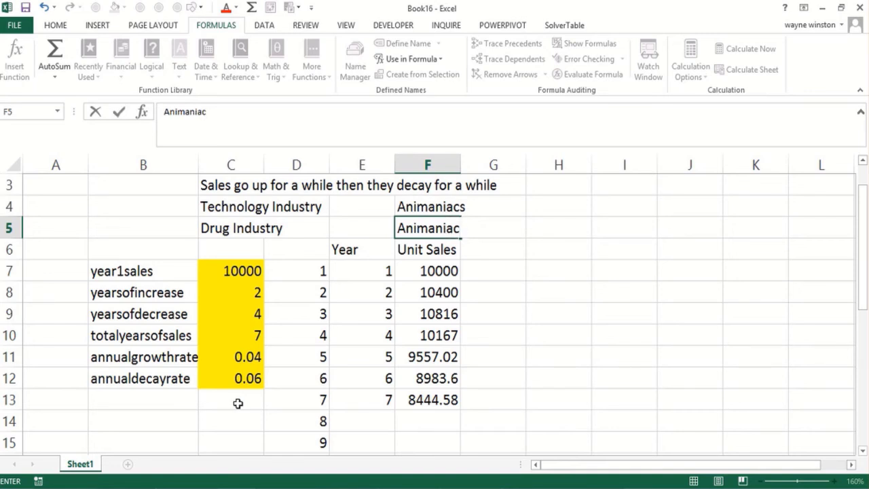
text(Christmas)
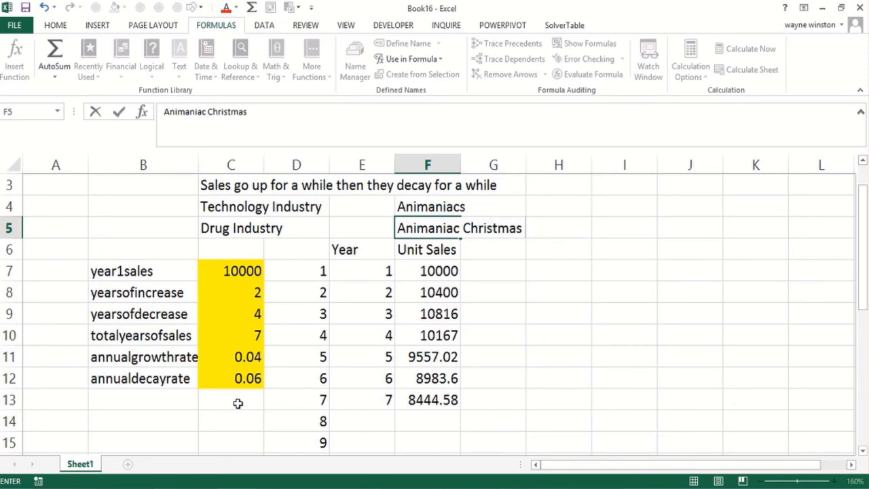
text( Special)
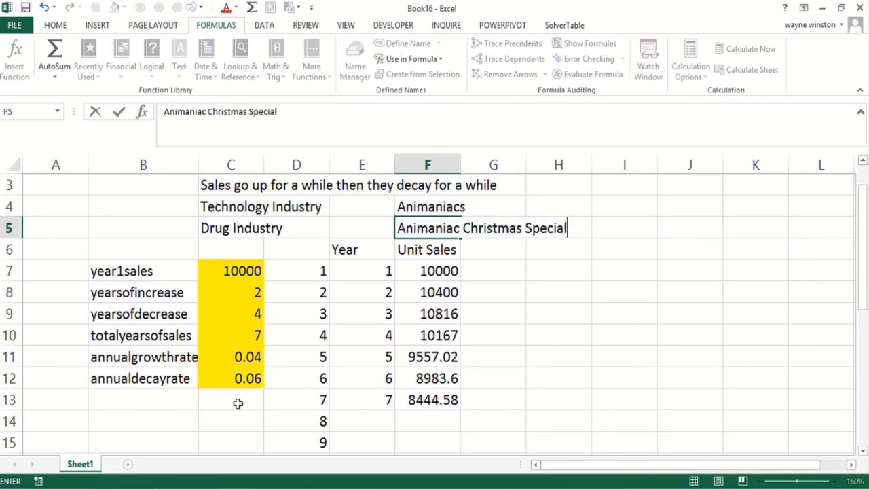
key(Return)
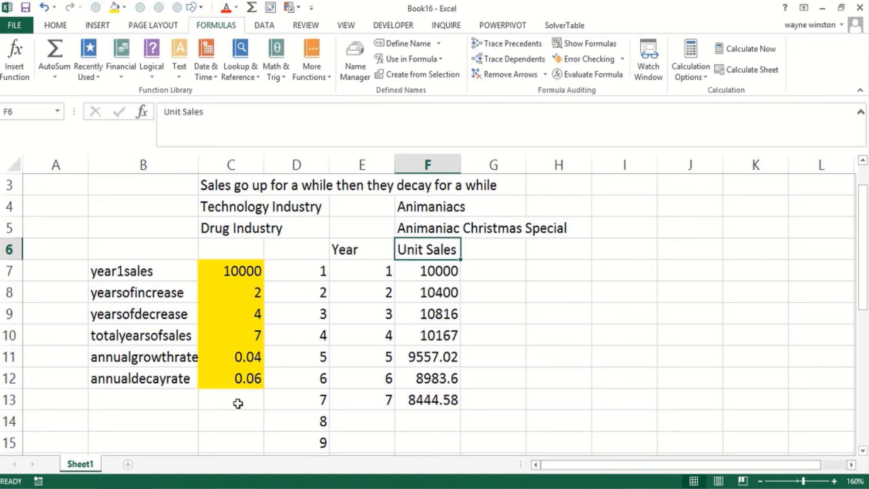
Step: Examine the Year column formulas down to the last year of sales and the neighbouring Unit Sales cells
key(Left)
key(Down)
key(Down)
key(Down)
key(Down)
key(Down)
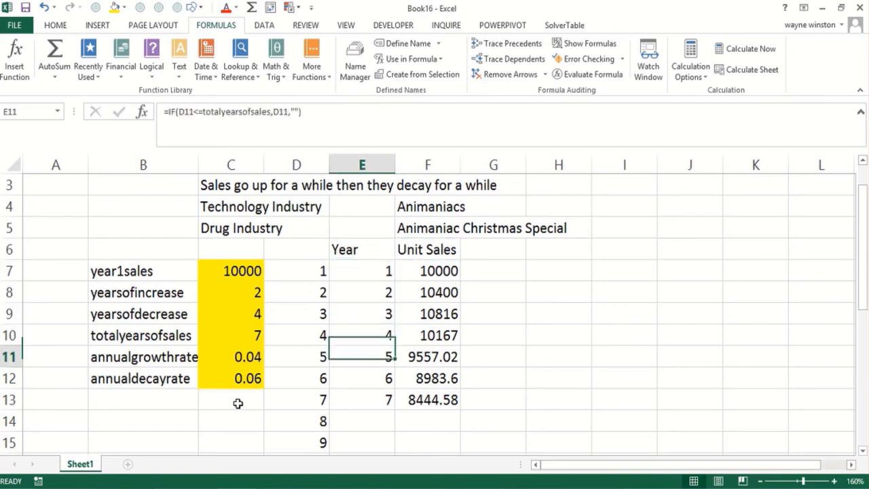
key(Down)
key(Down)
key(Down)
key(Up)
key(Up)
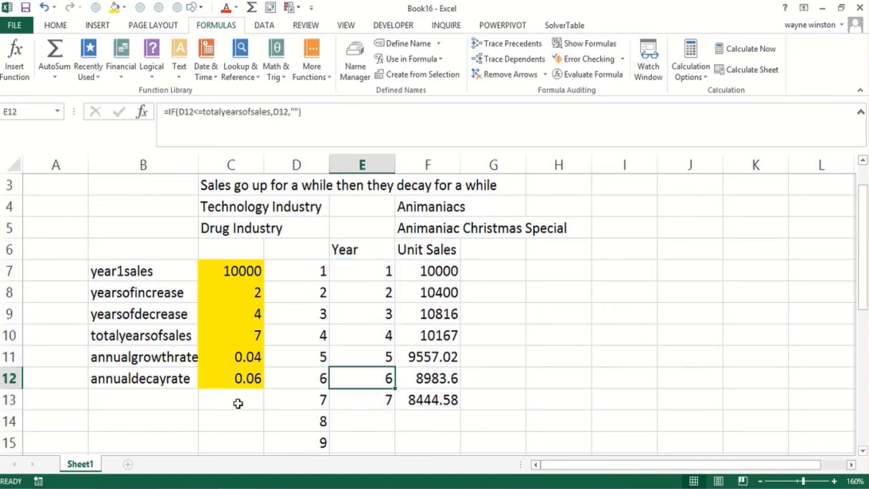
key(Right)
key(Down)
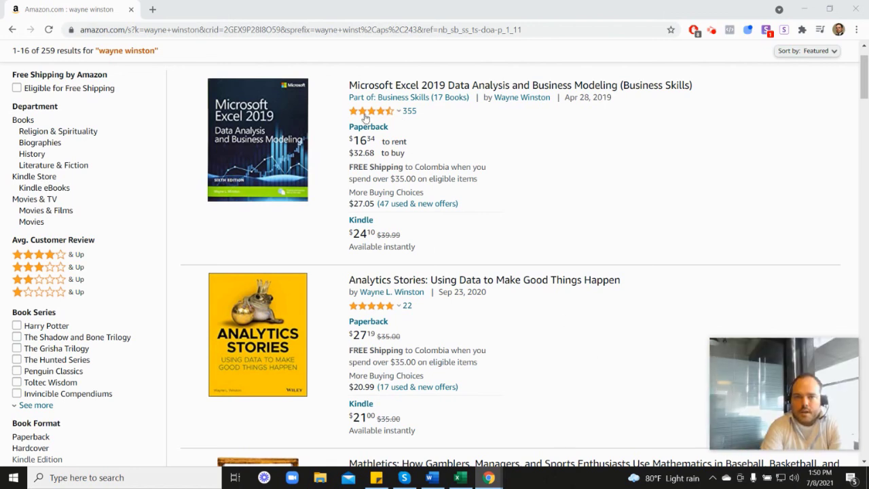
Step: Look through the author's books in the Amazon search results in the browser, down to Marketing Analytics
mouse_move(372, 117)
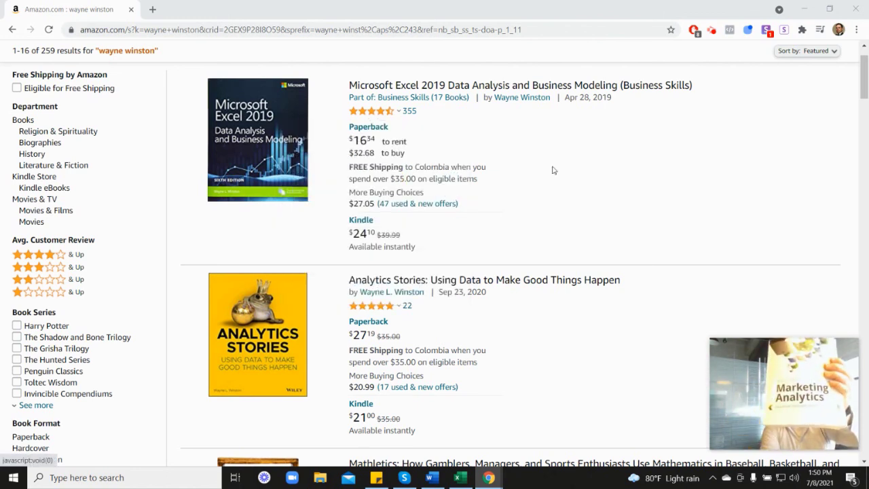
scroll(801, 276, down, 6)
scroll(404, 333, down, 2)
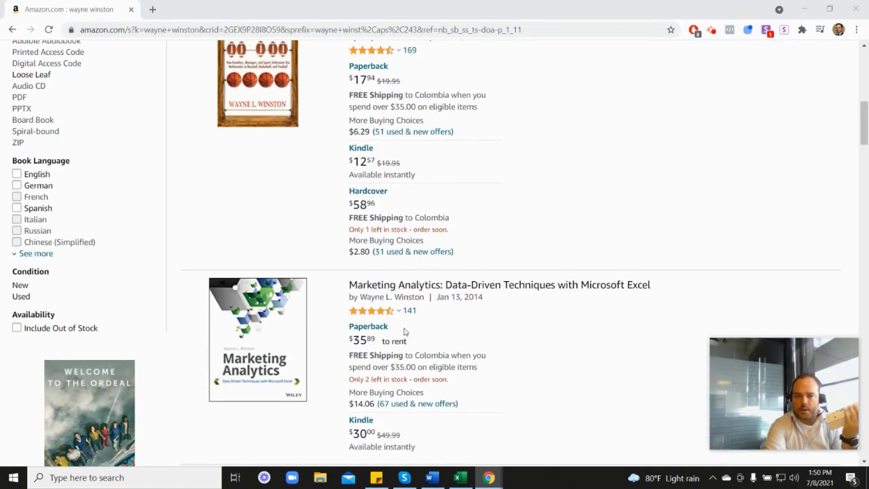
mouse_move(382, 255)
scroll(506, 256, up, 6)
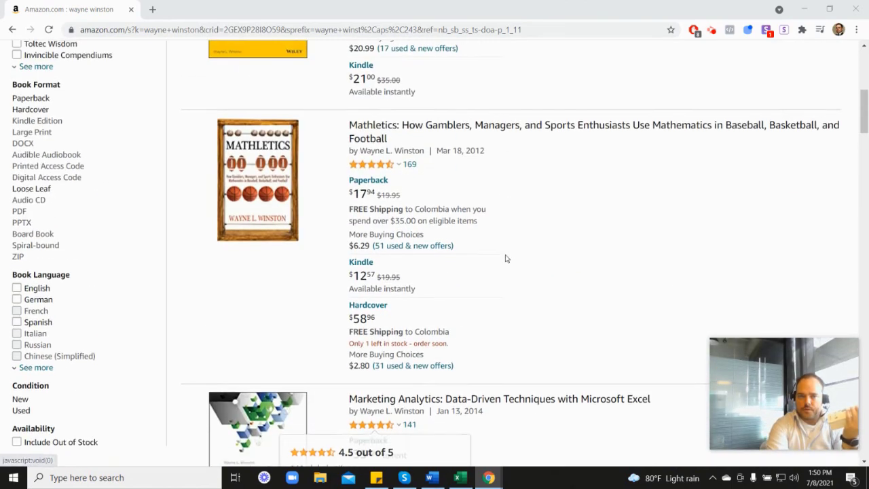